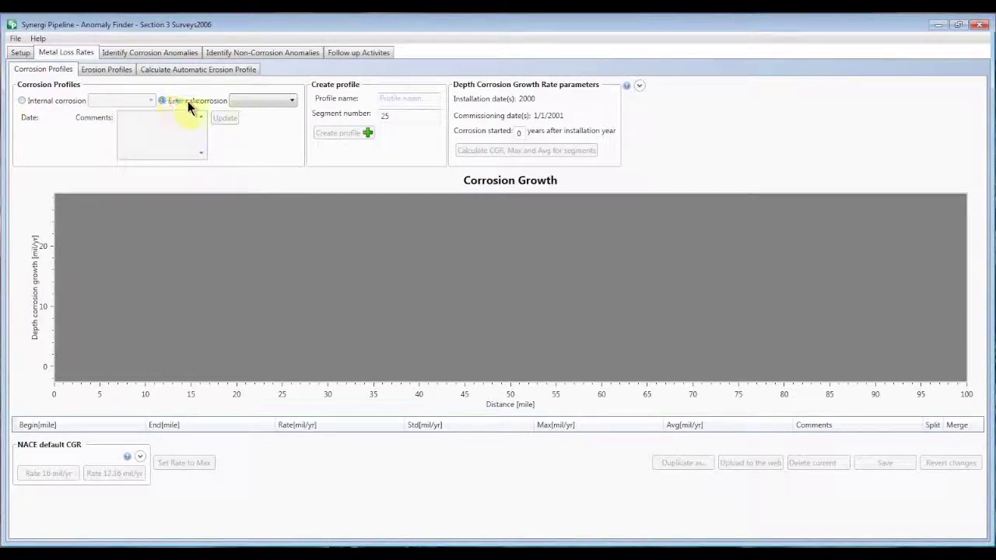
Create an external corrosion profile named Demo000 with 30 segments
{"action": "left_click", "coordinate": [384, 100]}
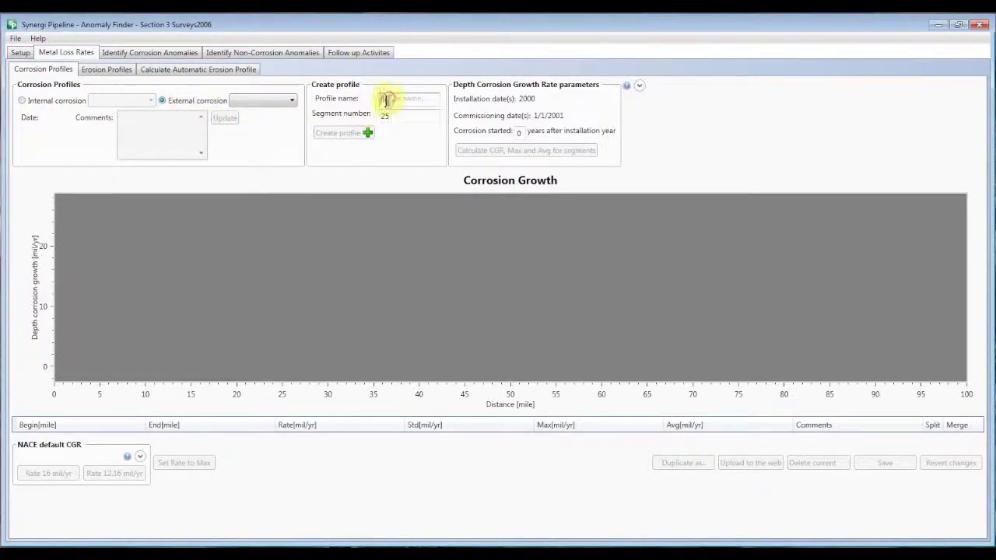
{"action": "type", "text": "D"}
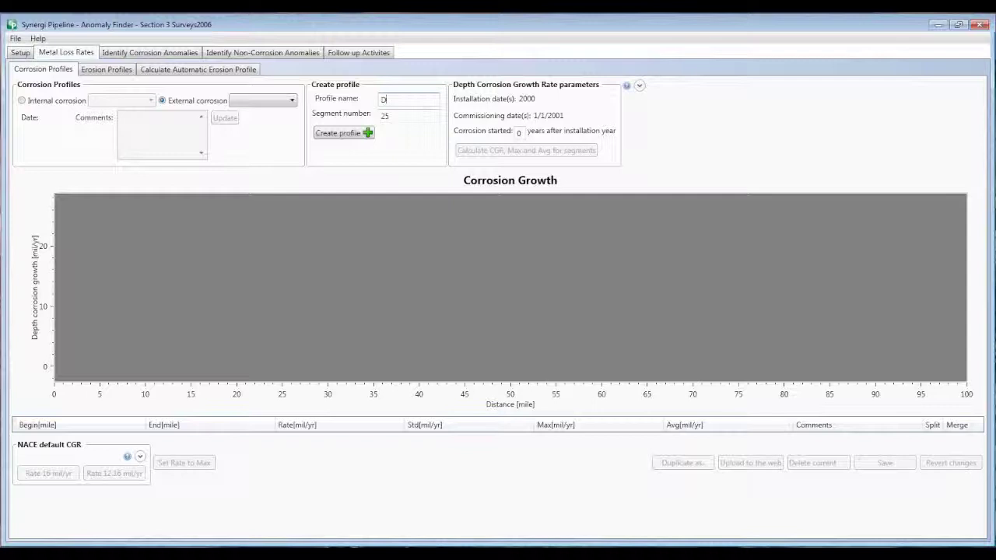
{"action": "type", "text": "emo000"}
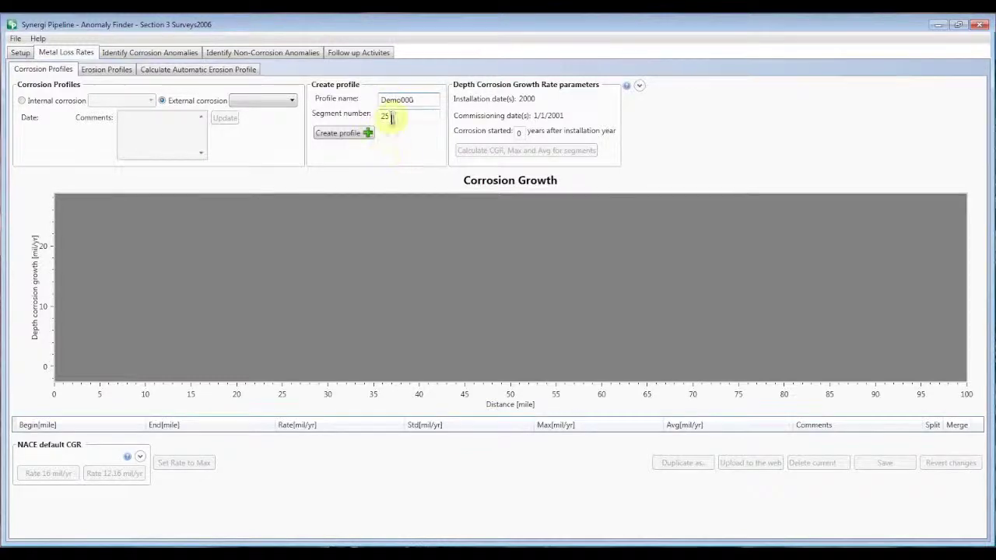
{"action": "left_click", "coordinate": [387, 116]}
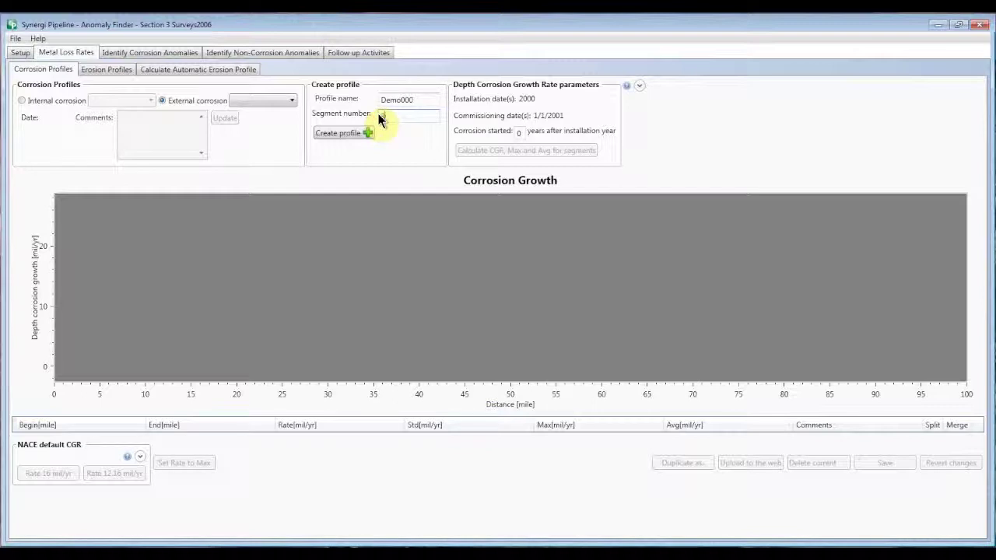
{"action": "type", "text": "20"}
{"action": "left_click", "coordinate": [360, 133]}
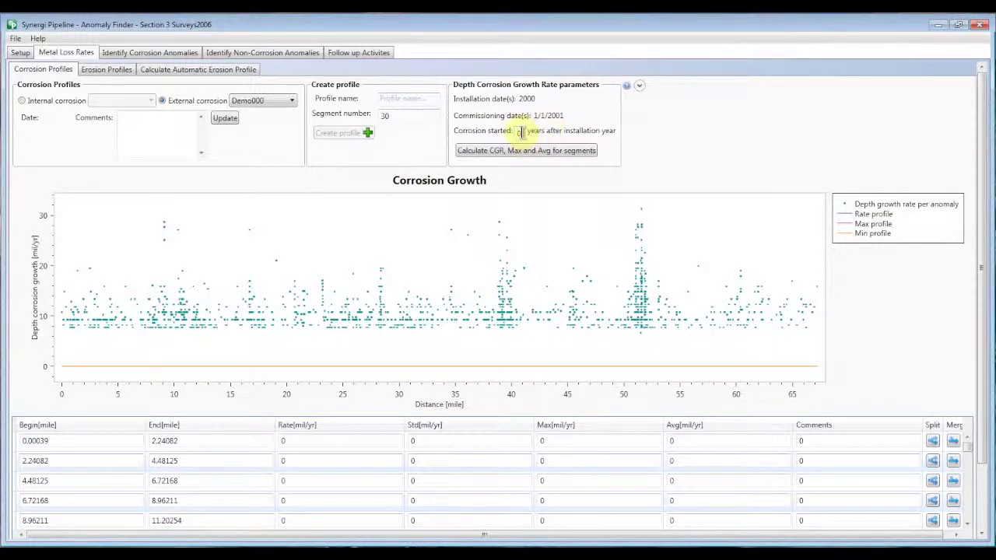
Calculate the corrosion growth rate, maximum and average for the segments, and set every segment's rate to its maximum
{"action": "left_click", "coordinate": [584, 150]}
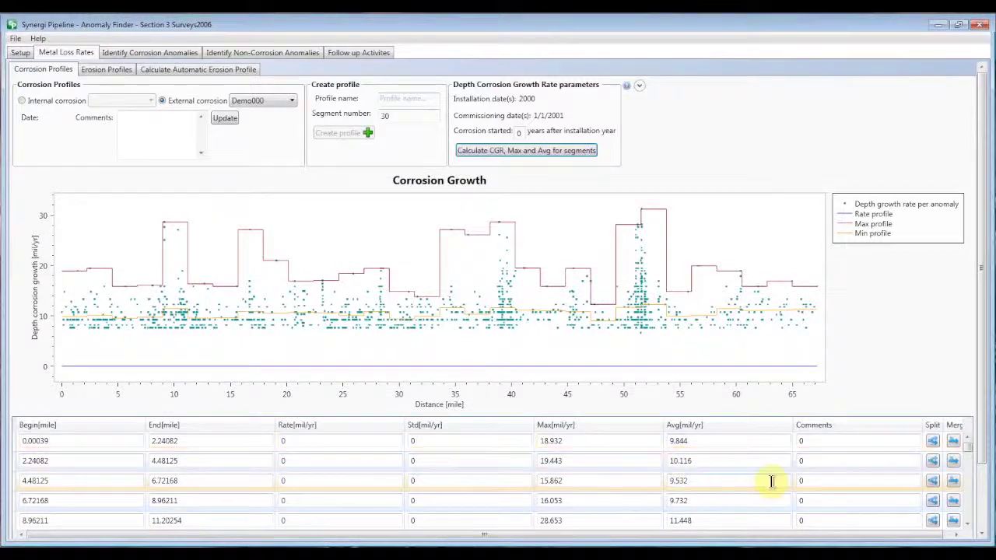
{"action": "left_click", "coordinate": [980, 523]}
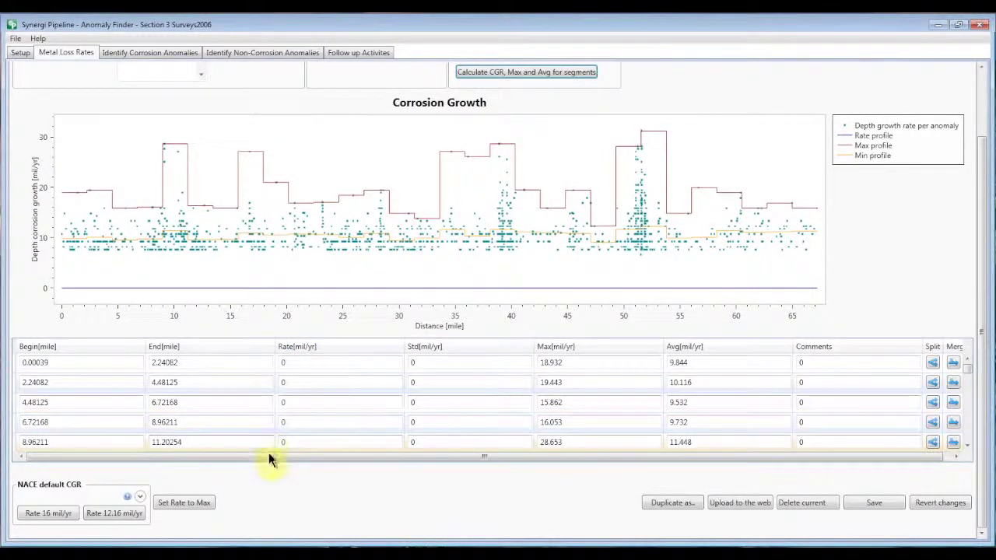
{"action": "left_click", "coordinate": [289, 364]}
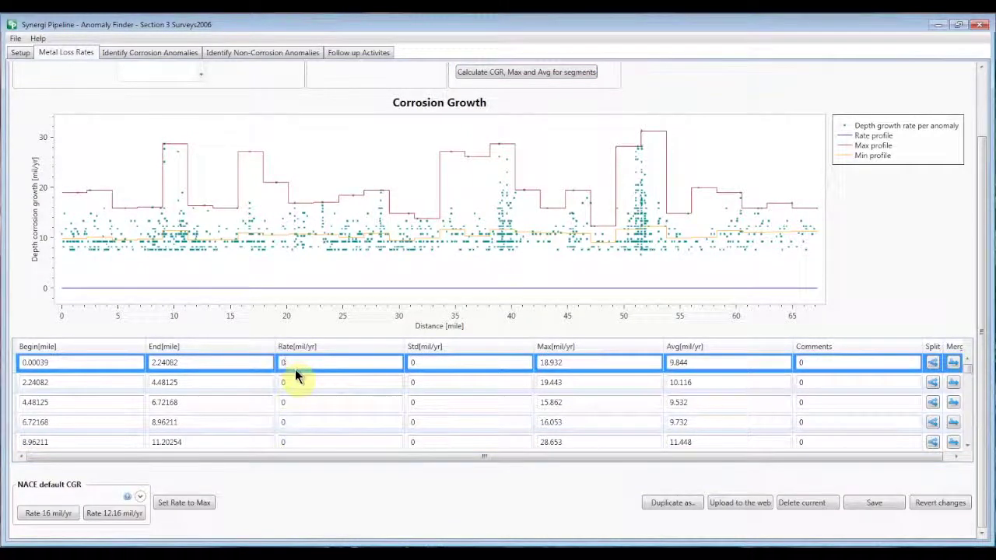
{"action": "left_click", "coordinate": [296, 381]}
{"action": "left_click", "coordinate": [294, 401]}
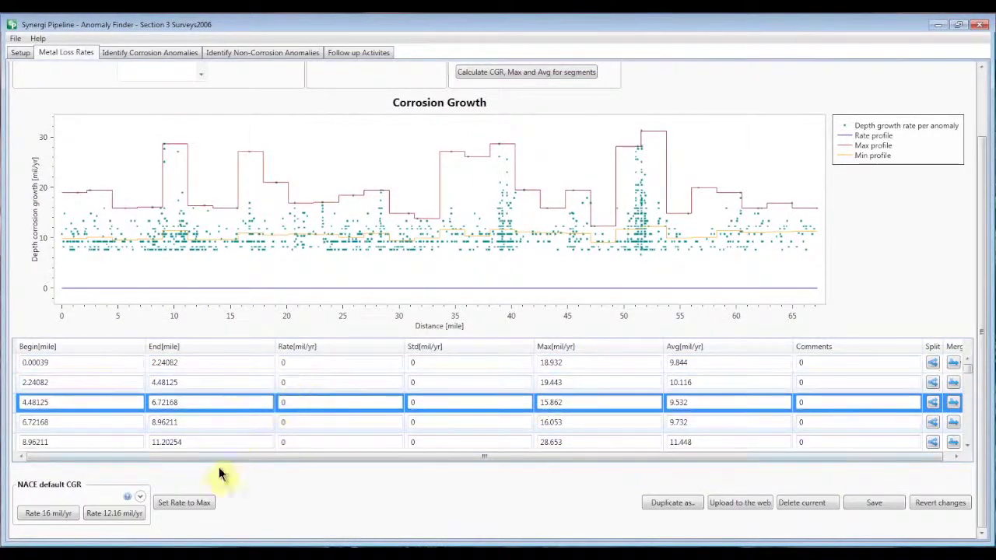
{"action": "left_click", "coordinate": [207, 505]}
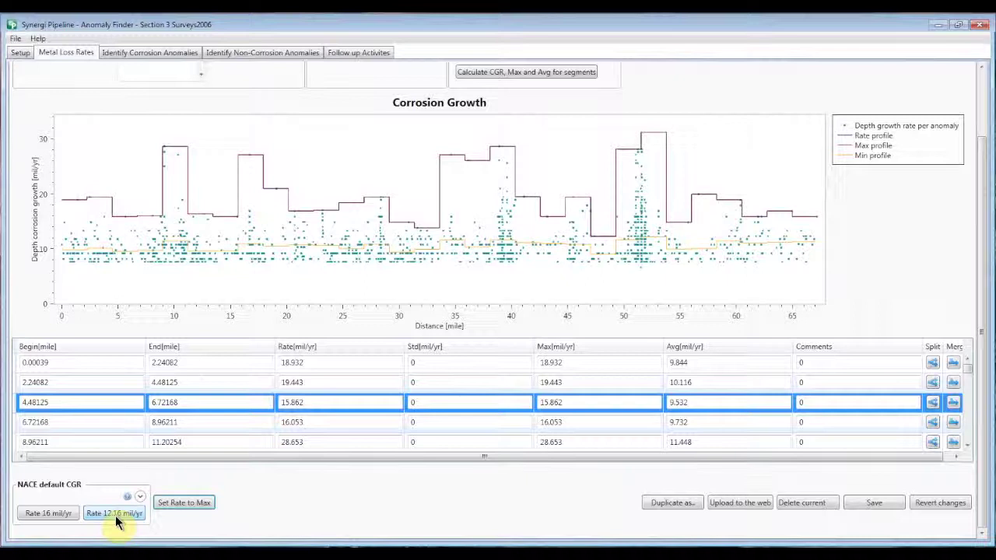
Set the corrosion rates of the first three segments to 4, 6 and 9 mil/yr
{"action": "left_click", "coordinate": [308, 362]}
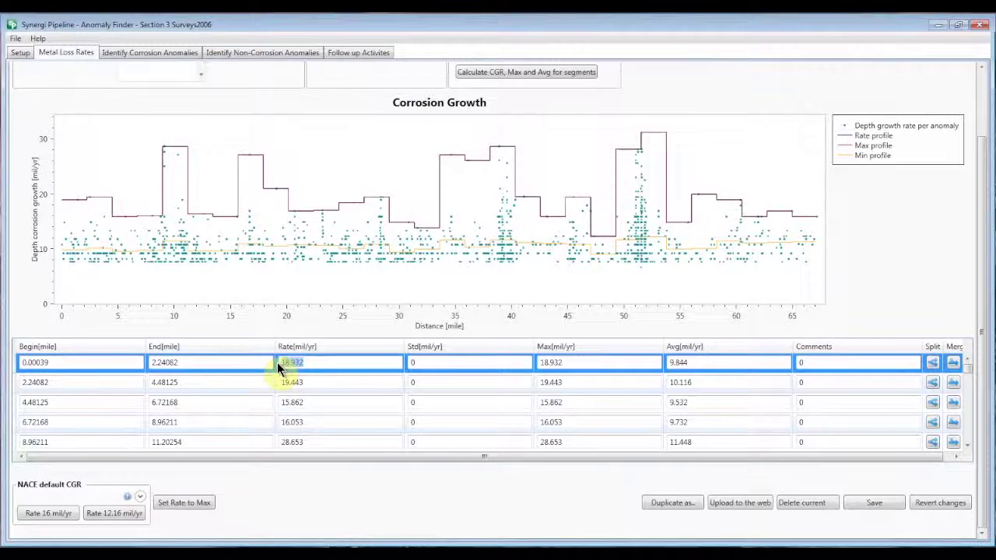
{"action": "type", "text": "4"}
{"action": "left_click", "coordinate": [310, 383]}
{"action": "type", "text": "6"}
{"action": "left_click", "coordinate": [314, 403]}
{"action": "type", "text": "8"}
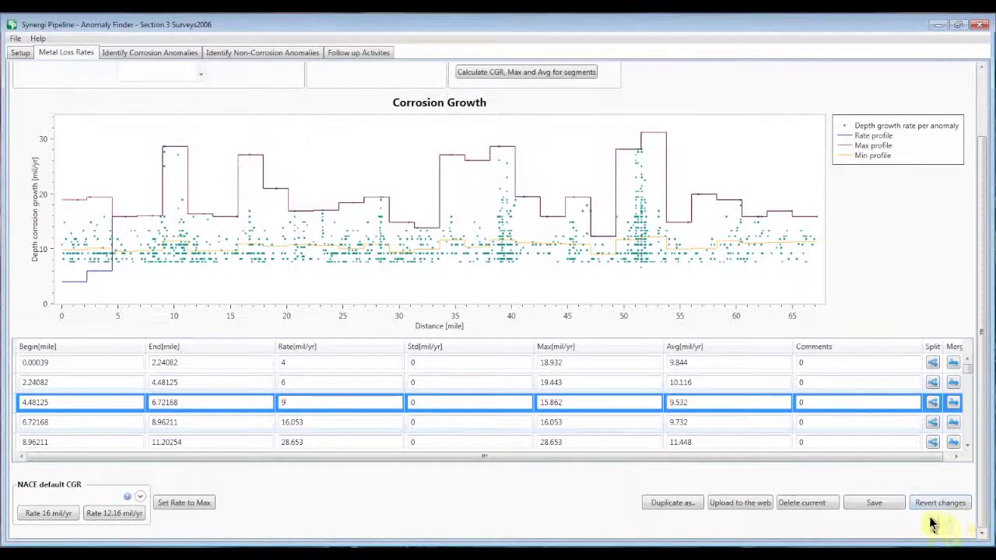
Save the Demo000 corrosion profile and upload it to the web
{"action": "left_click", "coordinate": [902, 505]}
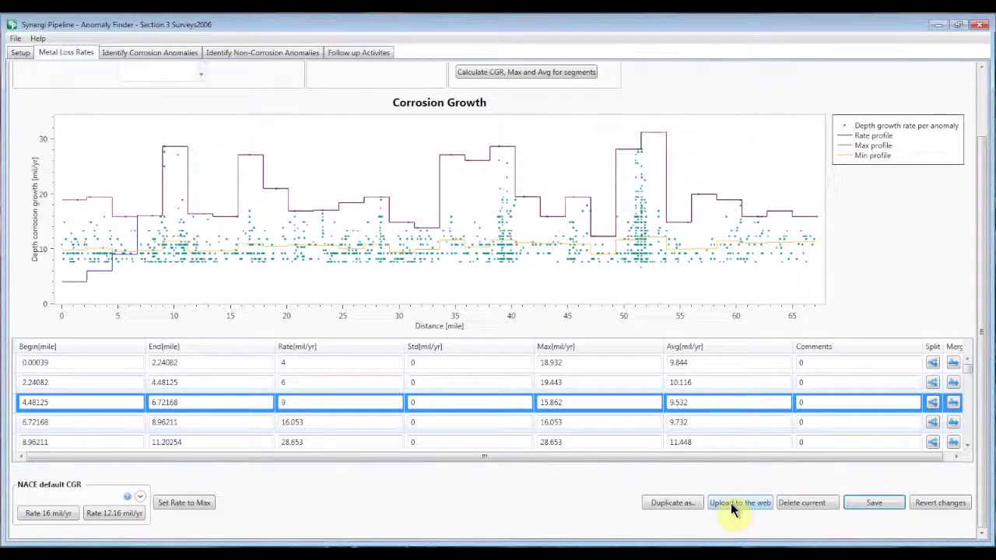
{"action": "left_click", "coordinate": [730, 503]}
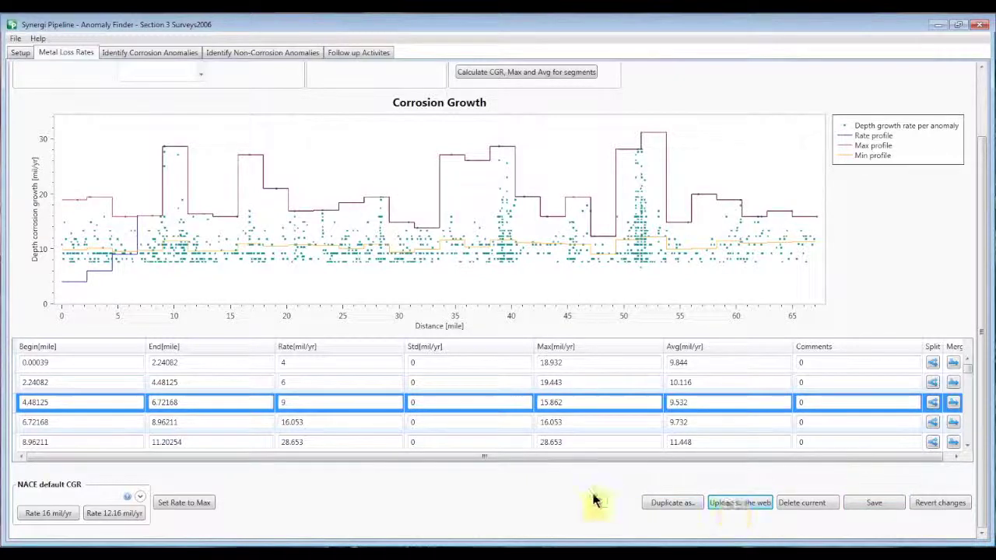
{"action": "scroll", "coordinate": [583, 494], "scroll_direction": "up", "scroll_amount": 1}
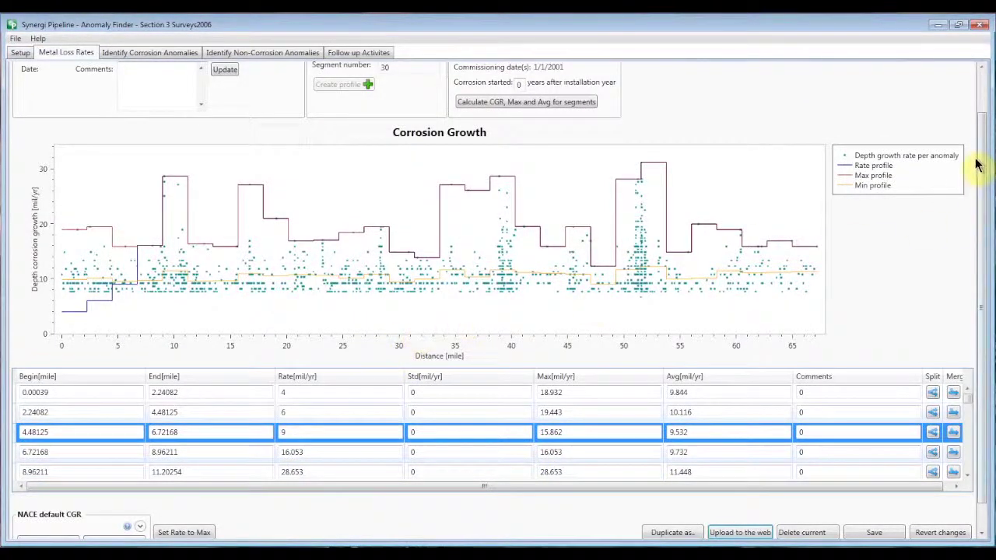
{"action": "left_click_drag", "start_coordinate": [980, 153], "coordinate": [981, 90]}
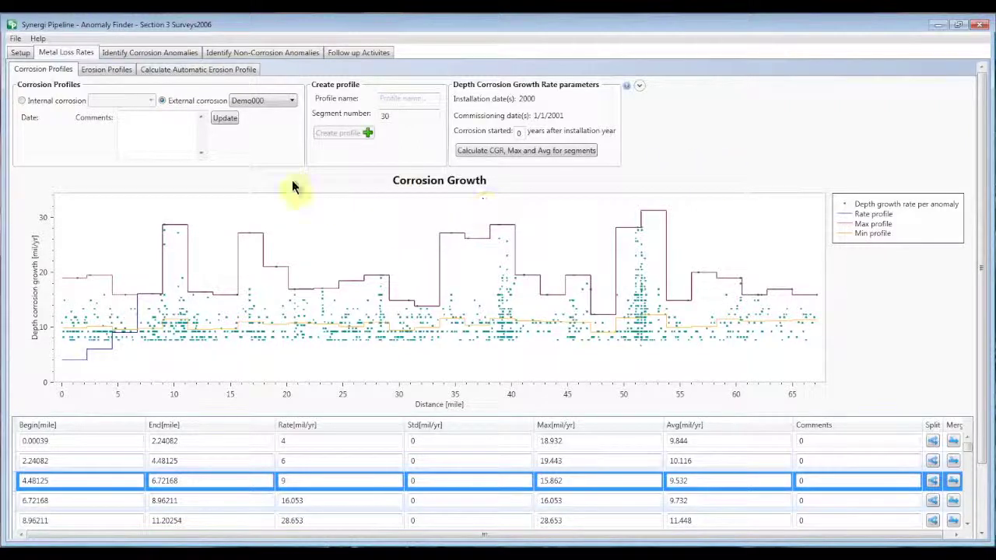
Go to the identification of corrosion anomalies and change the plot type to Depth/ Length
{"action": "left_click", "coordinate": [118, 50]}
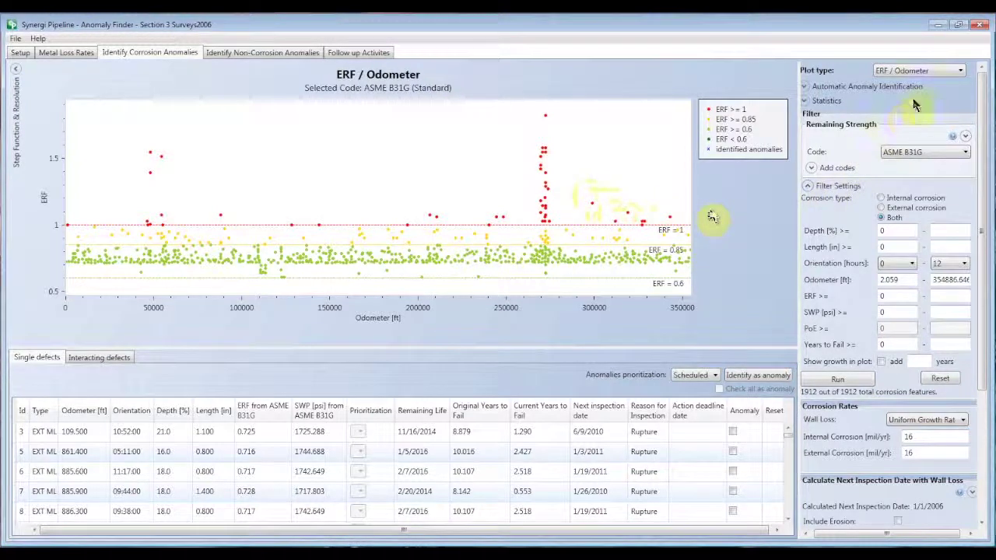
{"action": "left_click", "coordinate": [961, 71]}
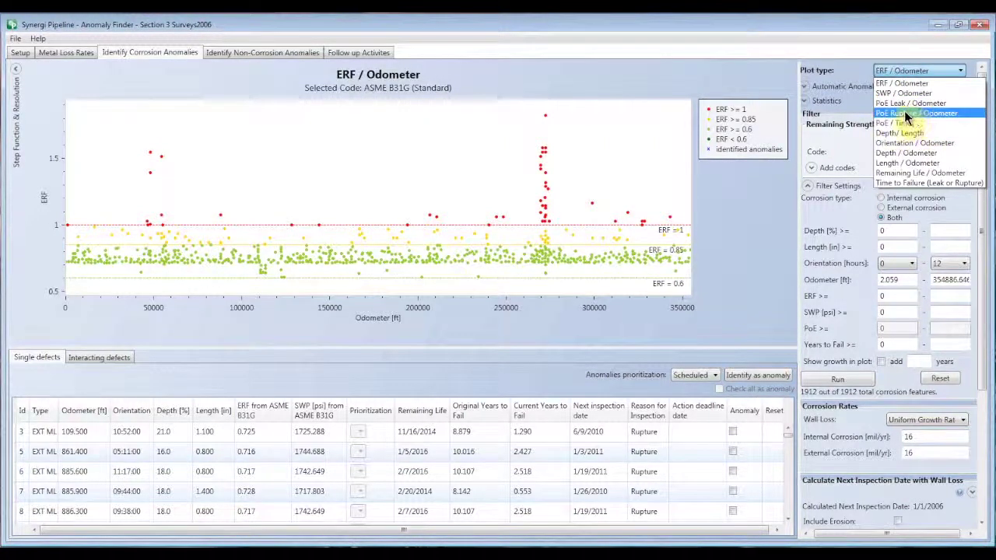
{"action": "left_click", "coordinate": [907, 133]}
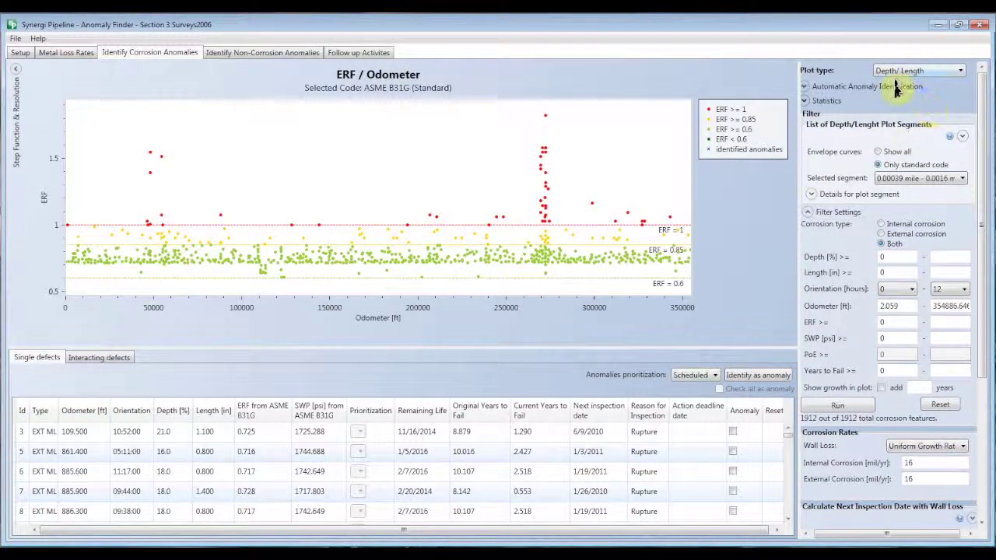
Plot the segment 48.94 mile - 51.26721 mile with the standard code only, and again with all envelope curves shown
{"action": "left_click", "coordinate": [962, 179]}
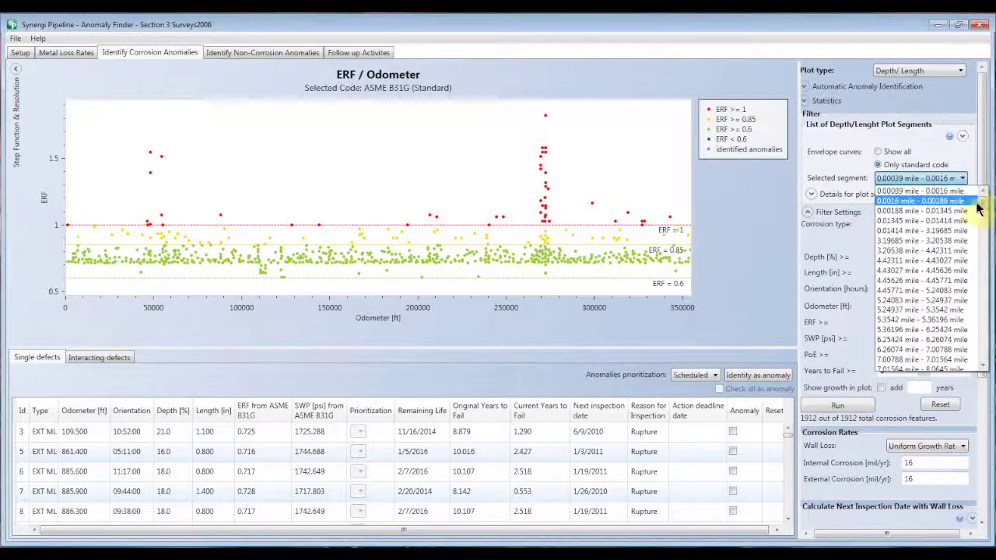
{"action": "left_click", "coordinate": [985, 273]}
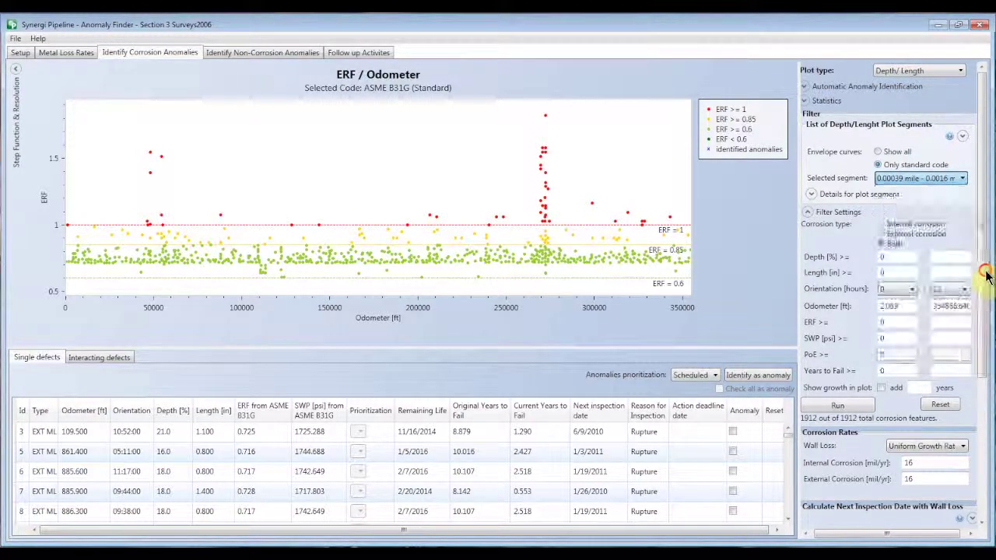
{"action": "left_click", "coordinate": [986, 274]}
{"action": "left_click", "coordinate": [986, 272]}
{"action": "left_click", "coordinate": [987, 282]}
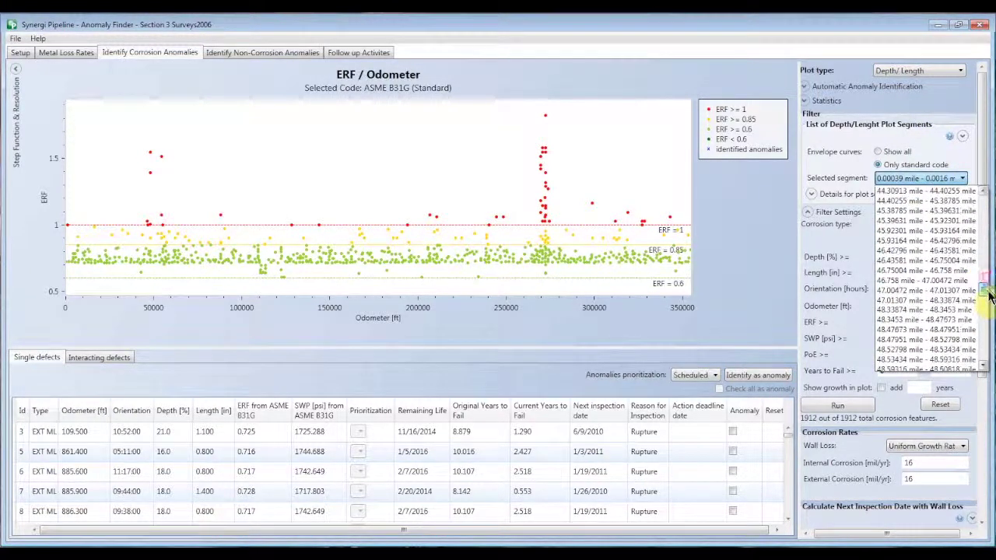
{"action": "left_click", "coordinate": [985, 336]}
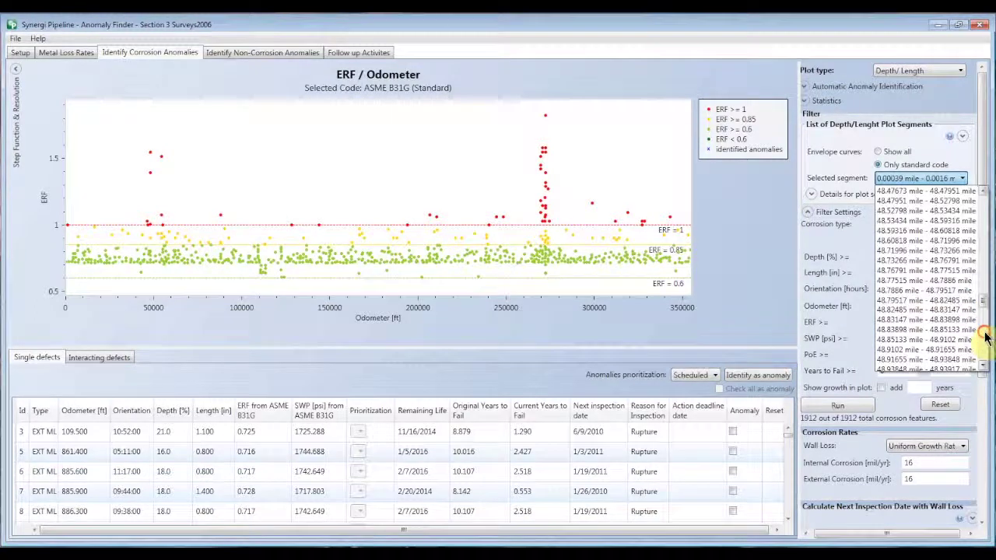
{"action": "left_click", "coordinate": [985, 336]}
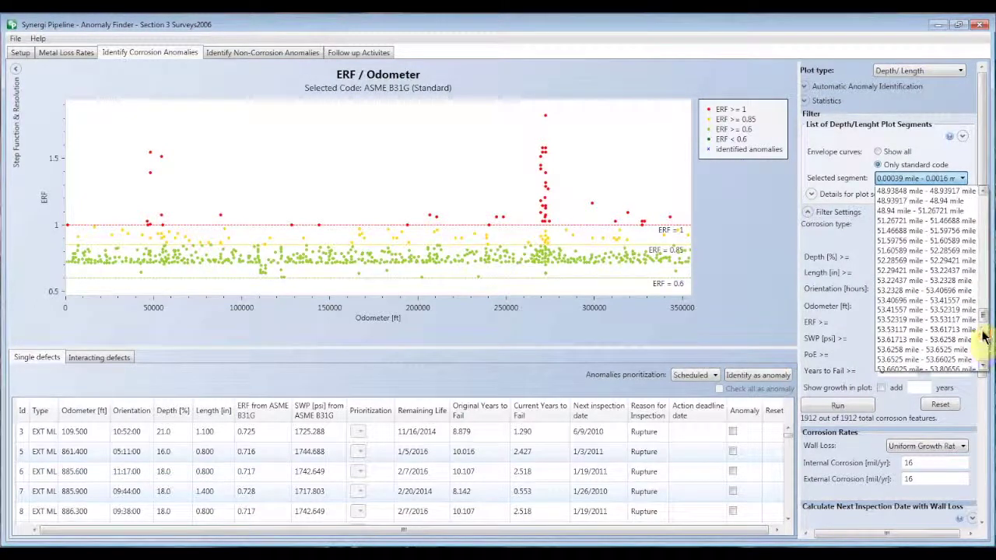
{"action": "left_click", "coordinate": [930, 212]}
{"action": "left_click", "coordinate": [851, 404]}
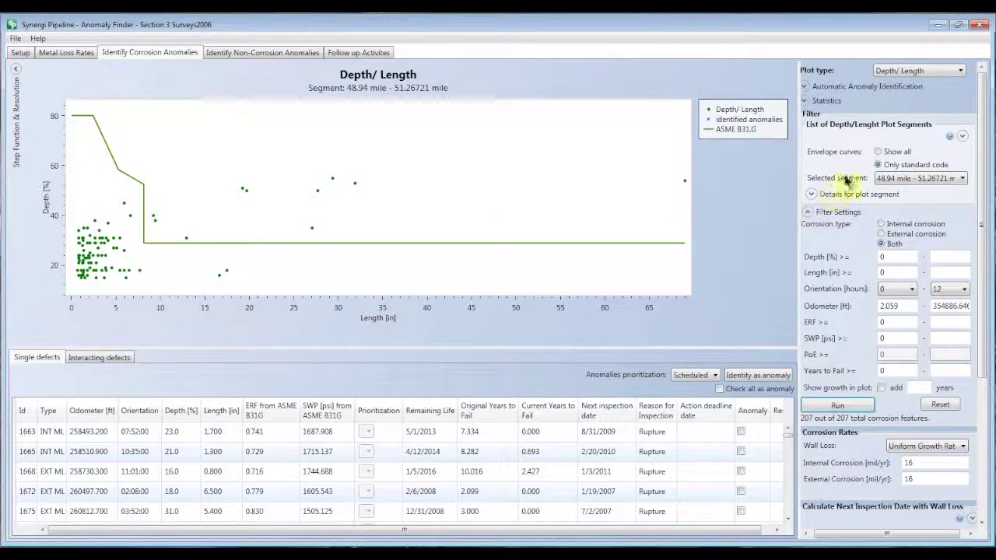
{"action": "left_click", "coordinate": [877, 152]}
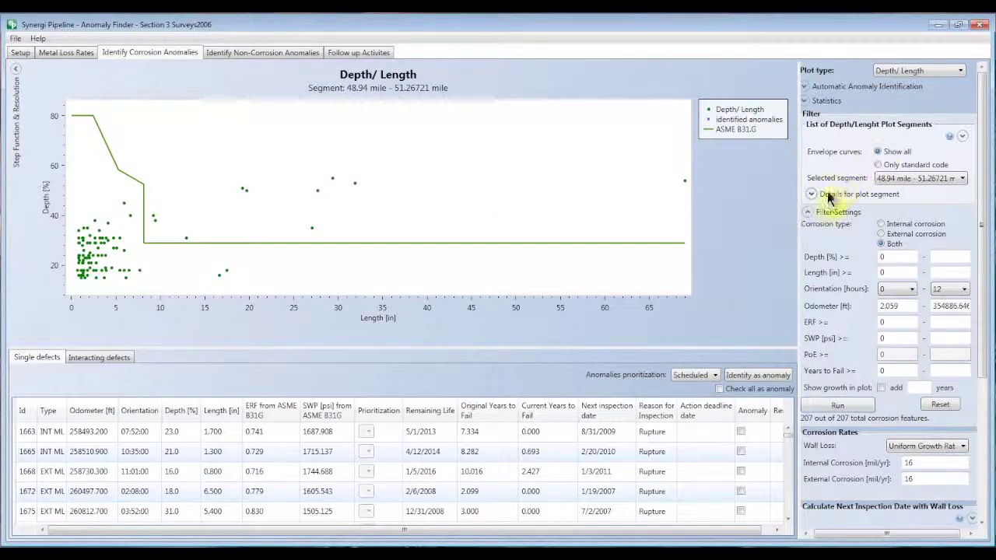
{"action": "left_click", "coordinate": [855, 407]}
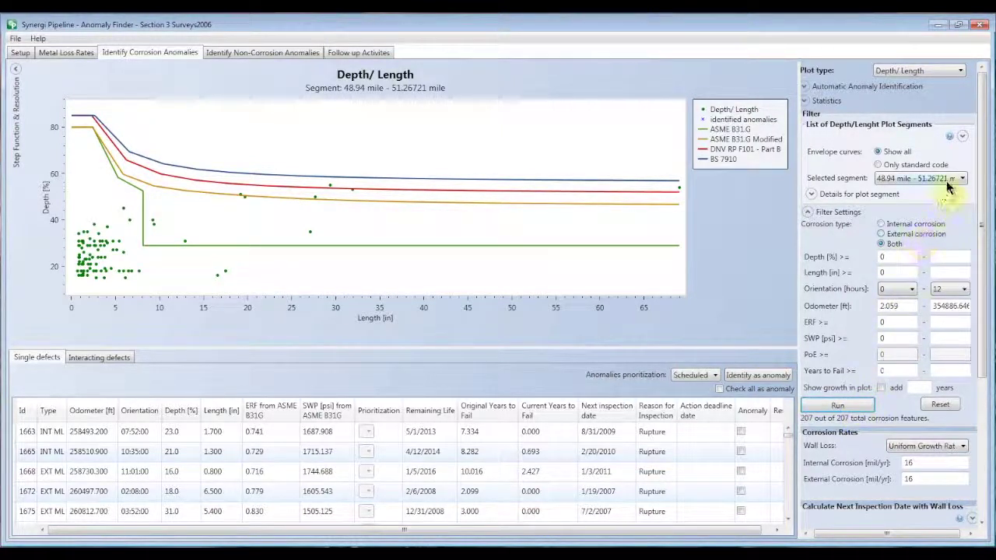
Switch the plot type back to ERF / Odometer and rerun the plot
{"action": "left_click", "coordinate": [961, 74]}
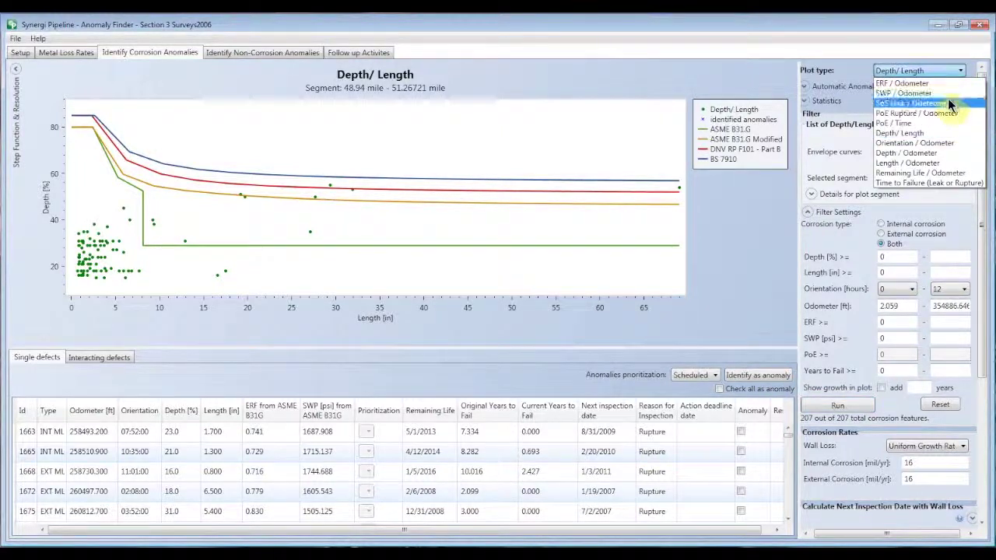
{"action": "left_click", "coordinate": [912, 142]}
{"action": "key", "text": "alt+Down"}
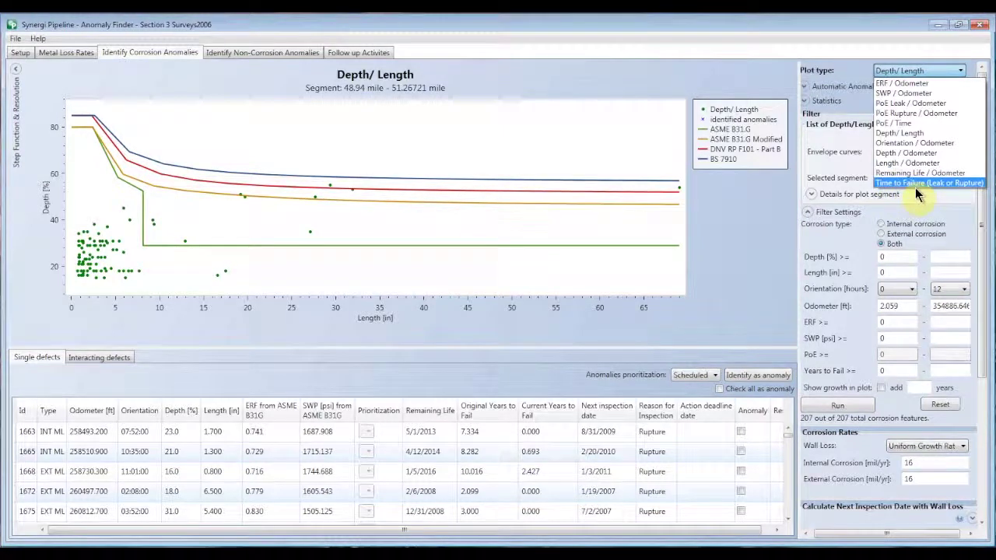
{"action": "left_click", "coordinate": [910, 83]}
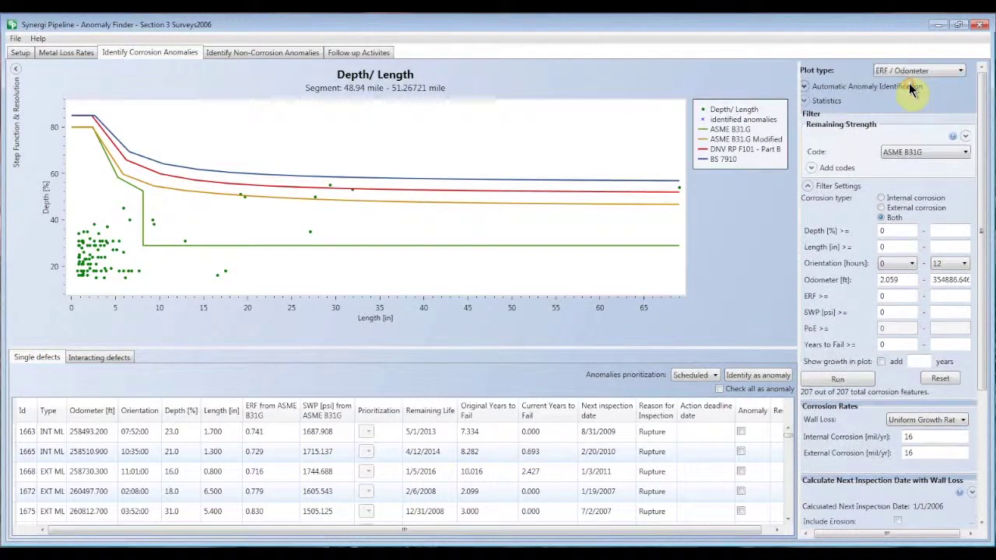
{"action": "left_click", "coordinate": [864, 380]}
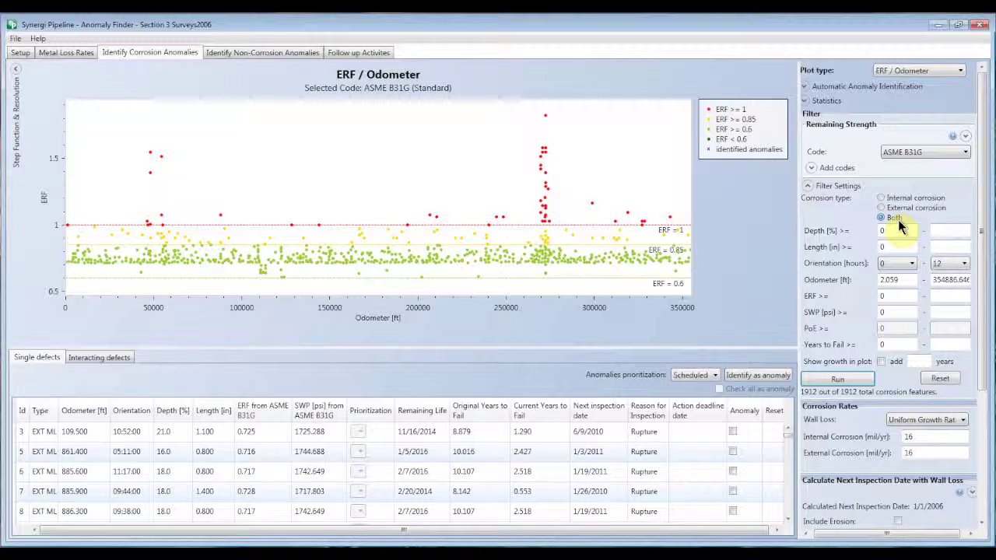
Filter the ERF / Odometer plot to internal corrosion only and run it
{"action": "left_click", "coordinate": [881, 198]}
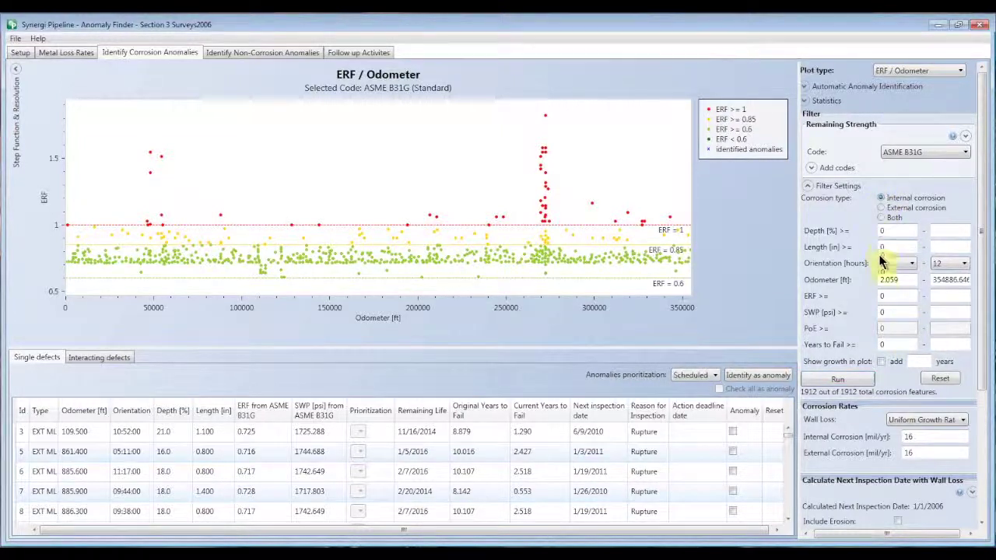
{"action": "left_click", "coordinate": [844, 380]}
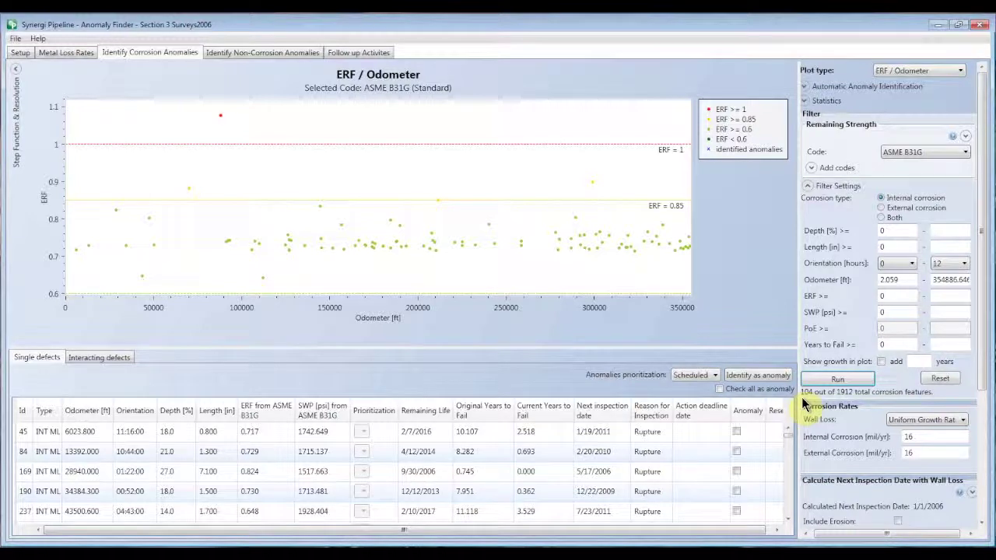
{"action": "left_click", "coordinate": [838, 374]}
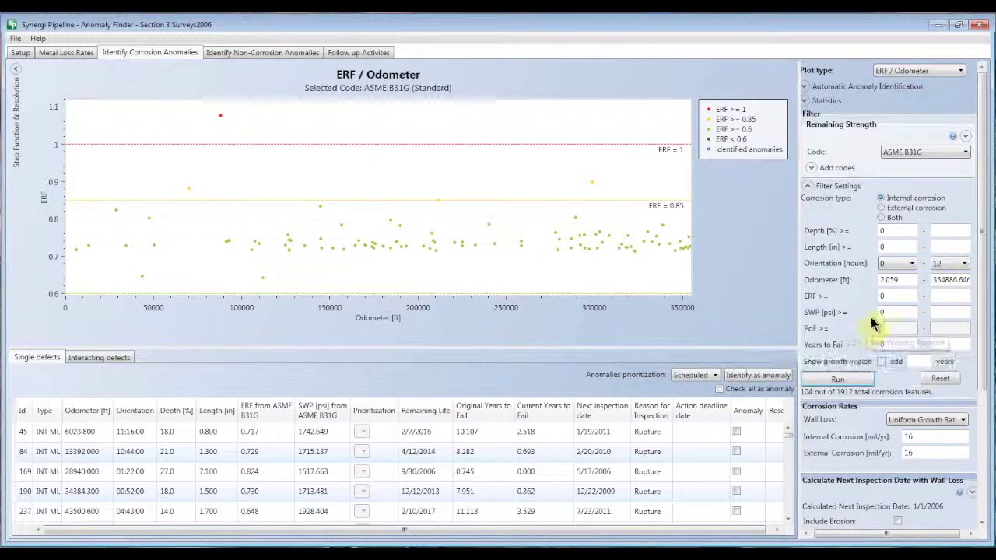
Set the minimum ERF in the filter to 0.85 and rerun the internal corrosion plot
{"action": "left_click", "coordinate": [884, 292]}
{"action": "type", "text": "0"}
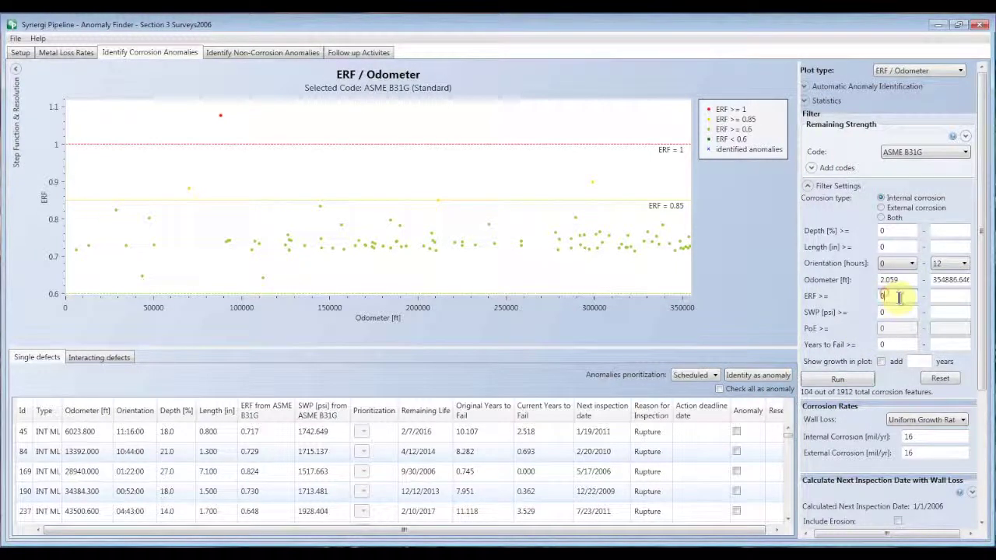
{"action": "type", "text": ".85"}
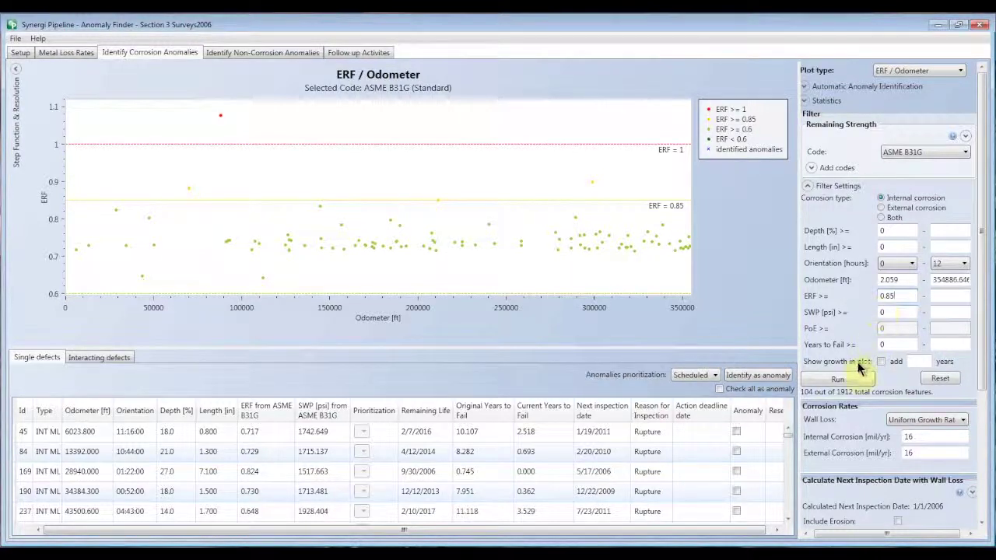
{"action": "left_click", "coordinate": [841, 378]}
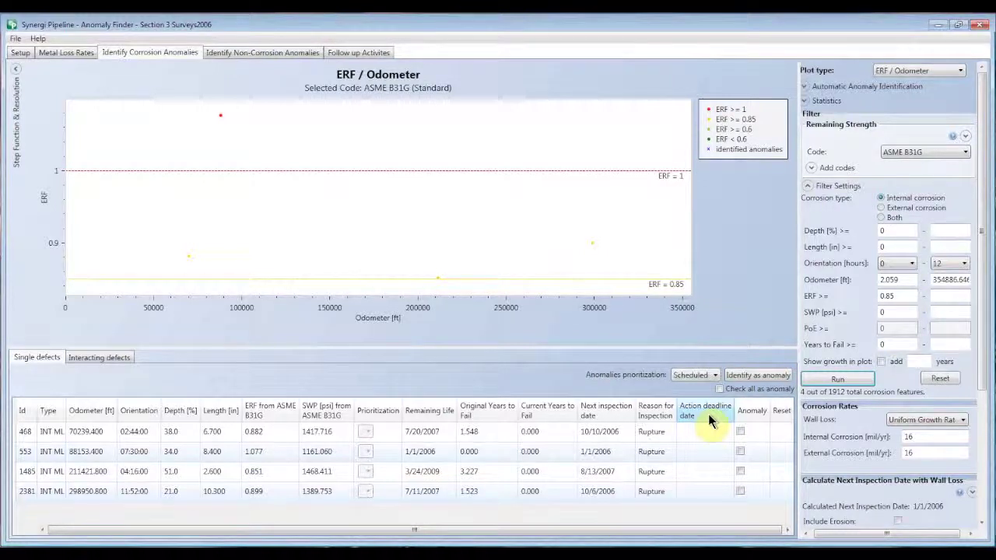
Set the anomalies prioritization to Immediate, check all the filtered features and identify them as anomalies
{"action": "left_click", "coordinate": [752, 434]}
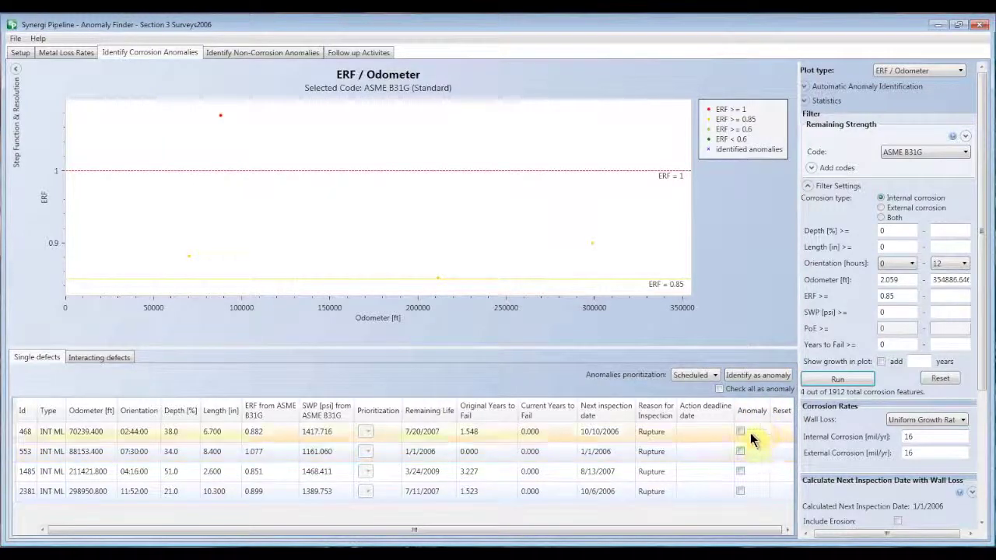
{"action": "left_click", "coordinate": [716, 375]}
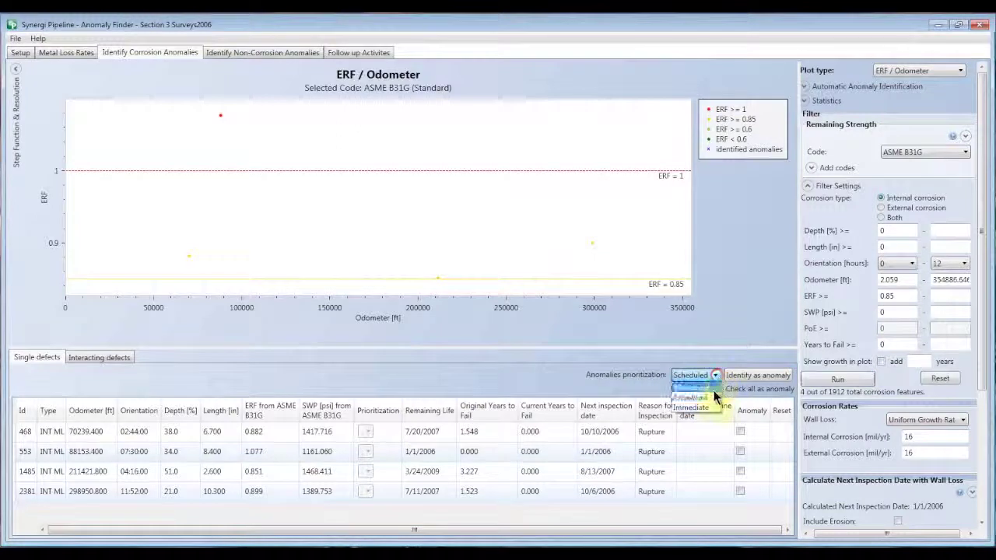
{"action": "left_click", "coordinate": [709, 407]}
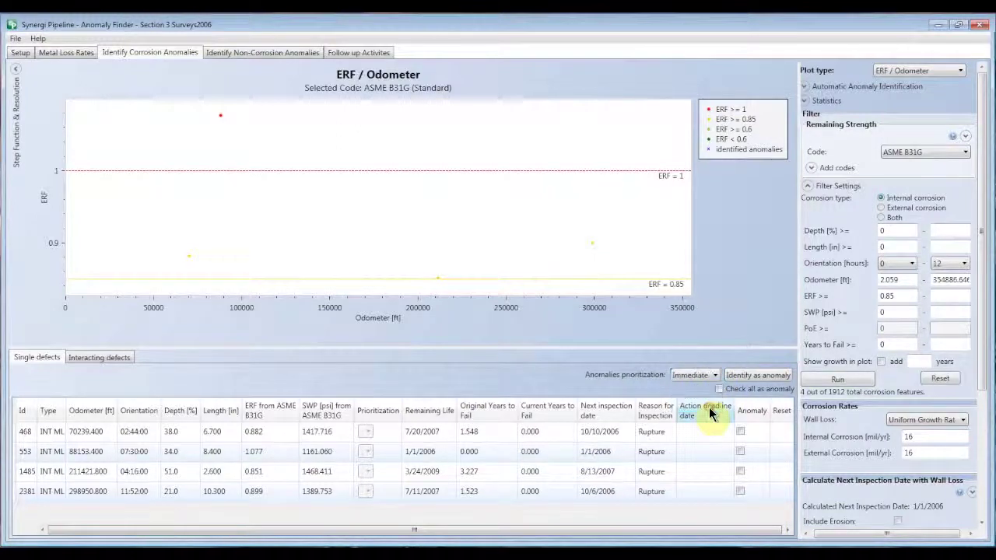
{"action": "left_click", "coordinate": [720, 390]}
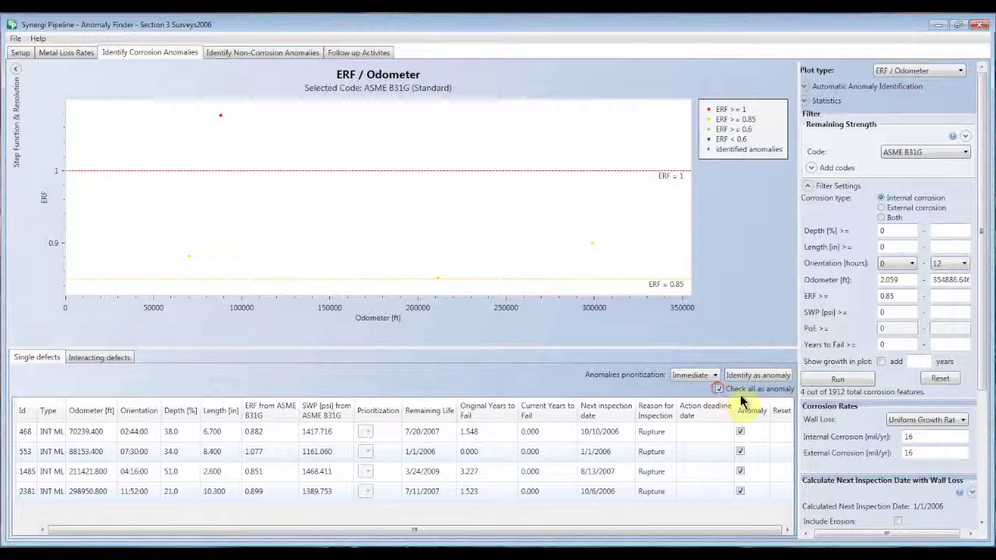
{"action": "left_click", "coordinate": [745, 375]}
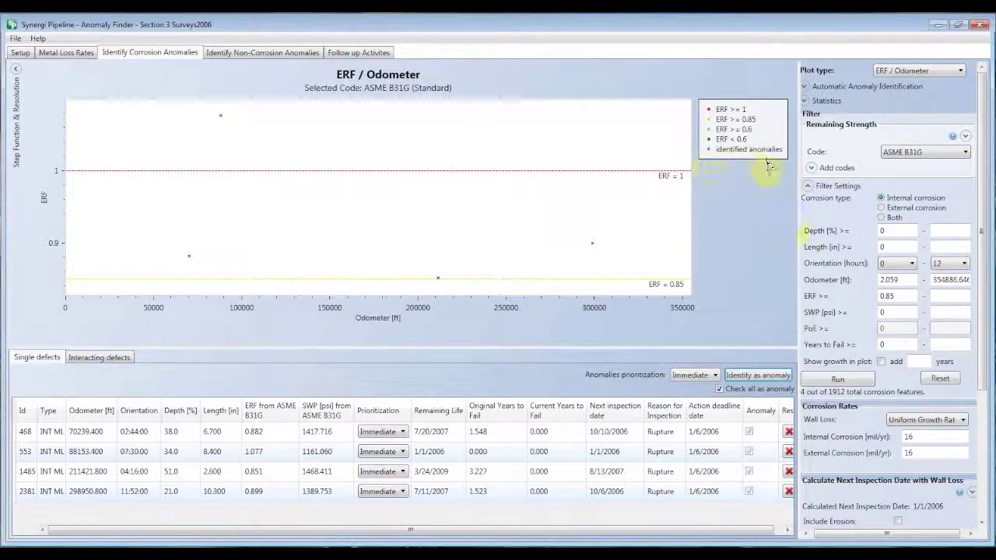
Reset the filter, replot all corrosion features and select the plotted ERF point at odometer 206756.90 ft
{"action": "left_click", "coordinate": [937, 379]}
{"action": "left_click", "coordinate": [840, 379]}
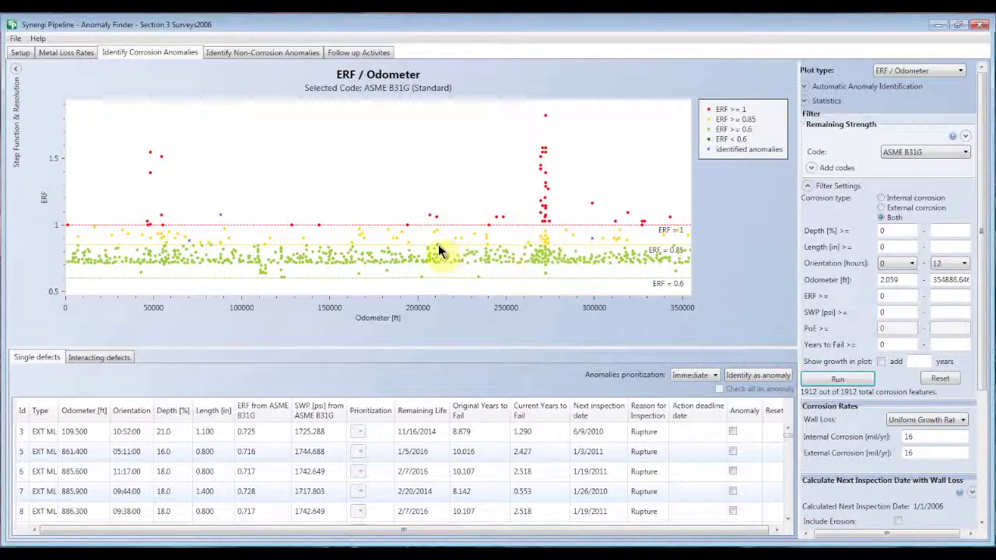
{"action": "left_click", "coordinate": [429, 217]}
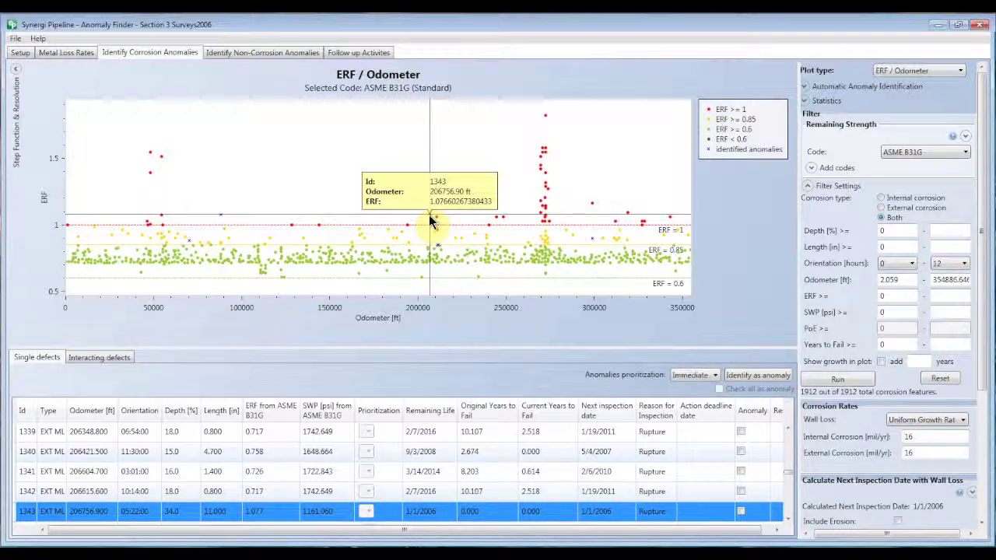
{"action": "left_click", "coordinate": [430, 221]}
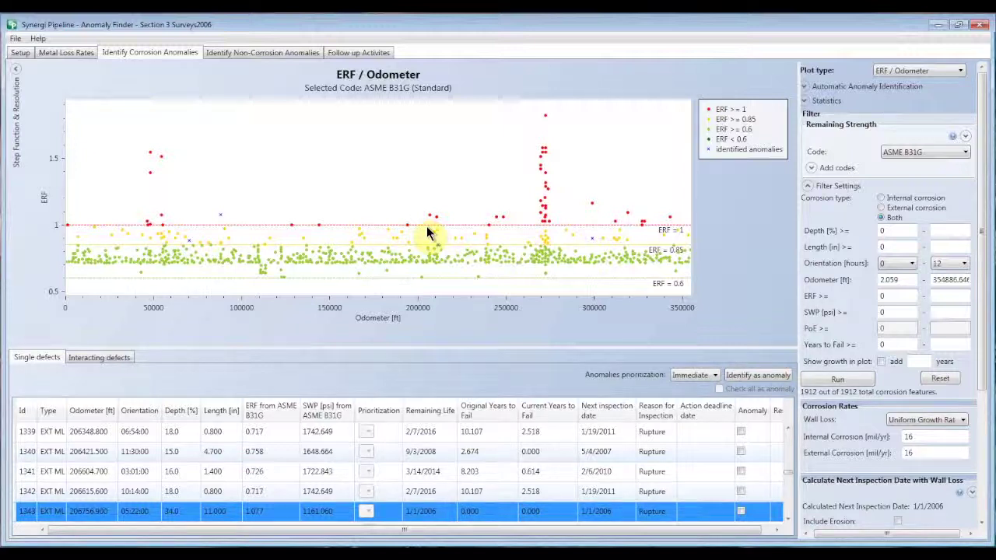
Zoom the plot in to about 205000 to 233000 ft, zoom back out along the axes and reset the plot
{"action": "left_click_drag", "start_coordinate": [435, 231], "coordinate": [477, 269]}
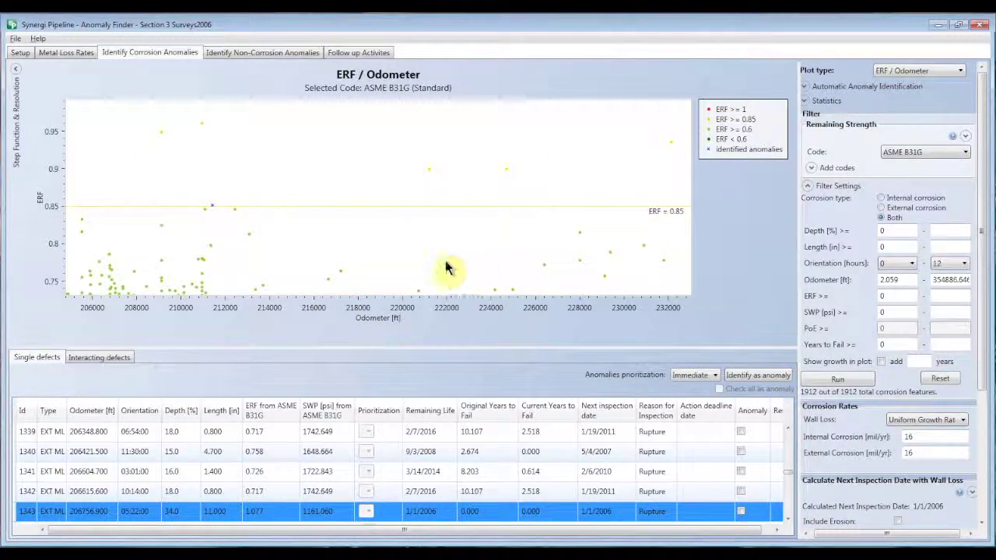
{"action": "scroll", "coordinate": [51, 223], "scroll_direction": "down", "scroll_amount": 2}
{"action": "scroll", "coordinate": [51, 223], "scroll_direction": "down", "scroll_amount": 1}
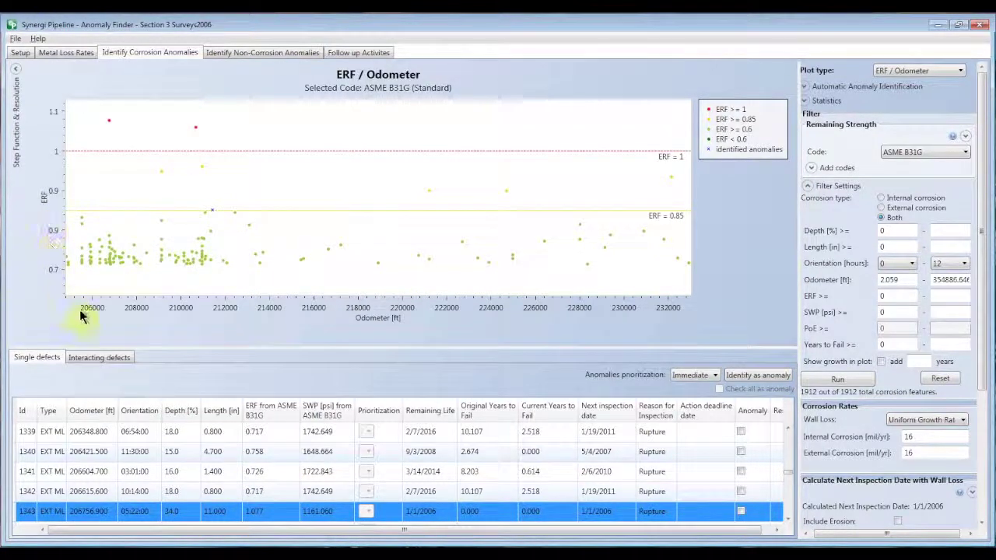
{"action": "scroll", "coordinate": [97, 308], "scroll_direction": "down", "scroll_amount": 2}
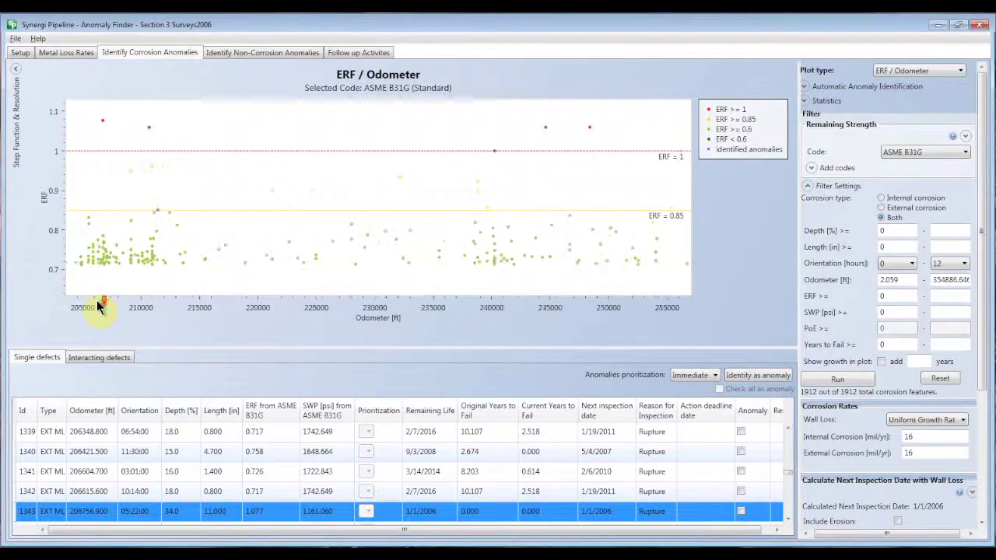
{"action": "scroll", "coordinate": [102, 305], "scroll_direction": "down", "scroll_amount": 3}
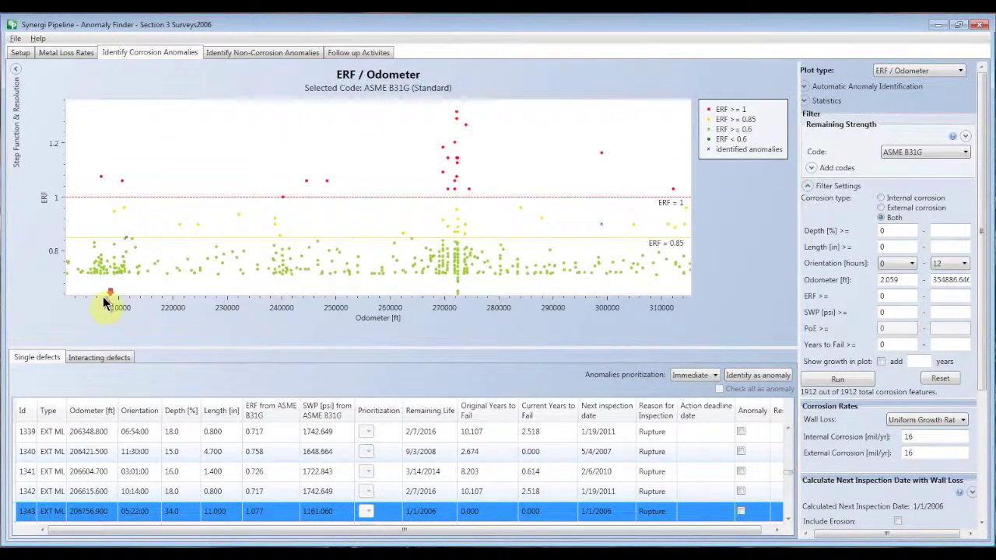
{"action": "scroll", "coordinate": [106, 301], "scroll_direction": "down", "scroll_amount": 1}
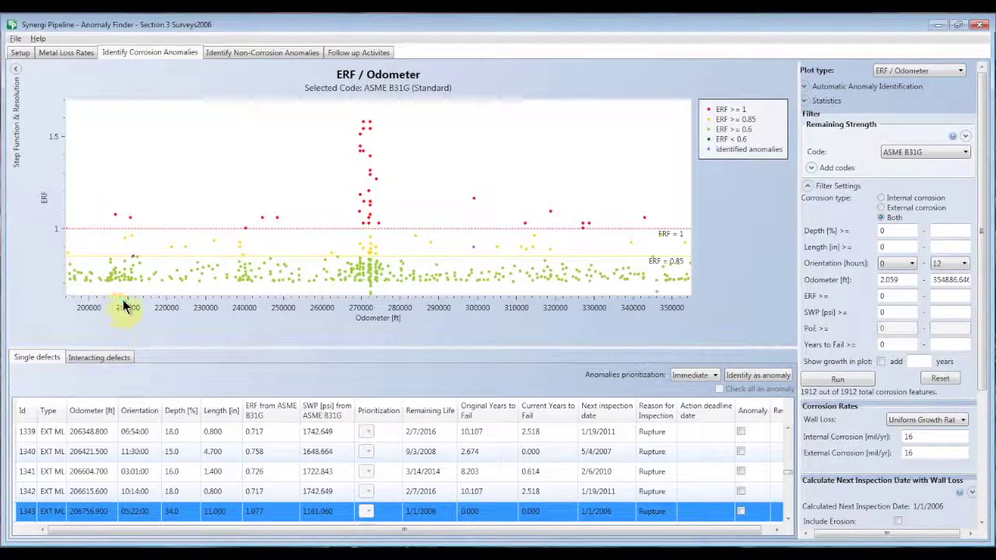
{"action": "right_click", "coordinate": [411, 222]}
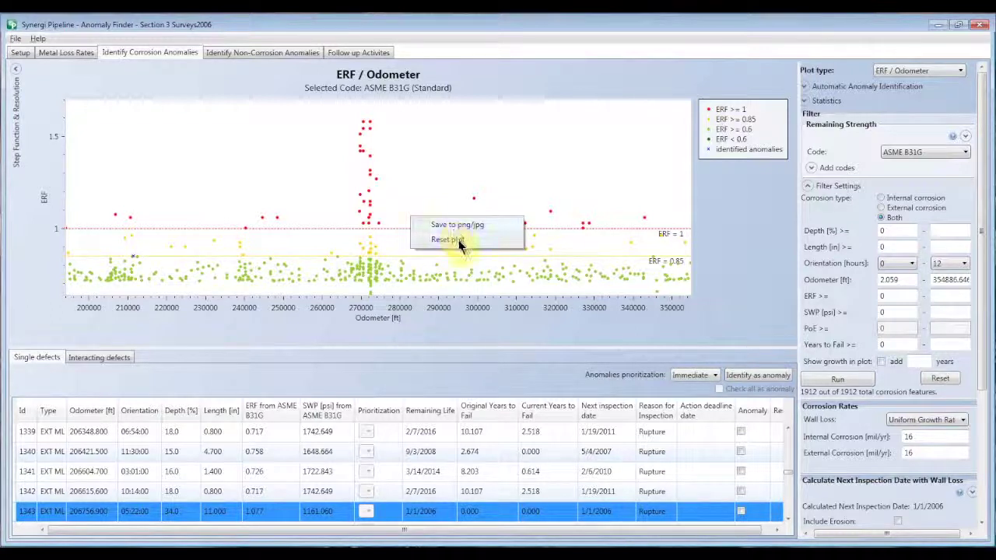
{"action": "left_click", "coordinate": [459, 243]}
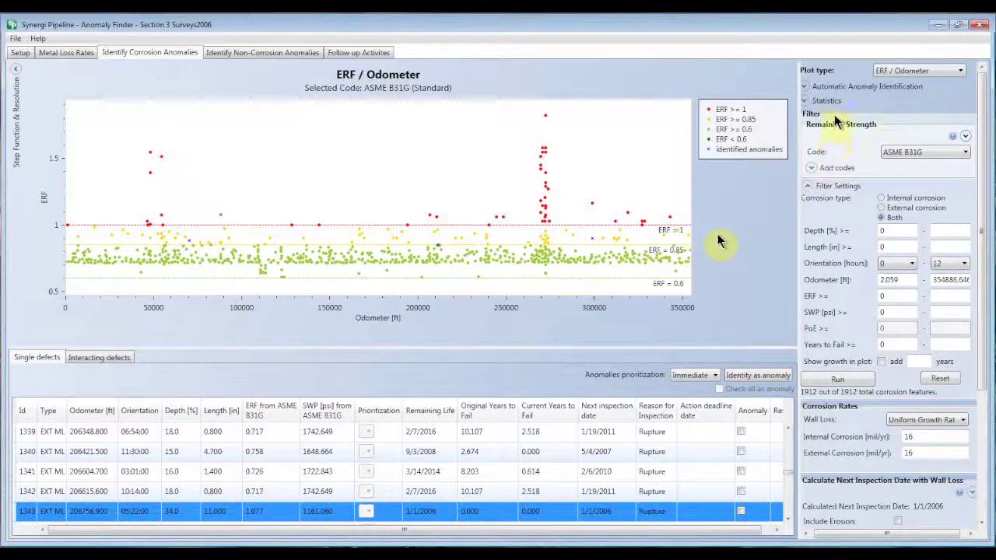
Review the automatic anomaly identification standards and their explanation, and examine the anomaly statistics
{"action": "left_click", "coordinate": [804, 86]}
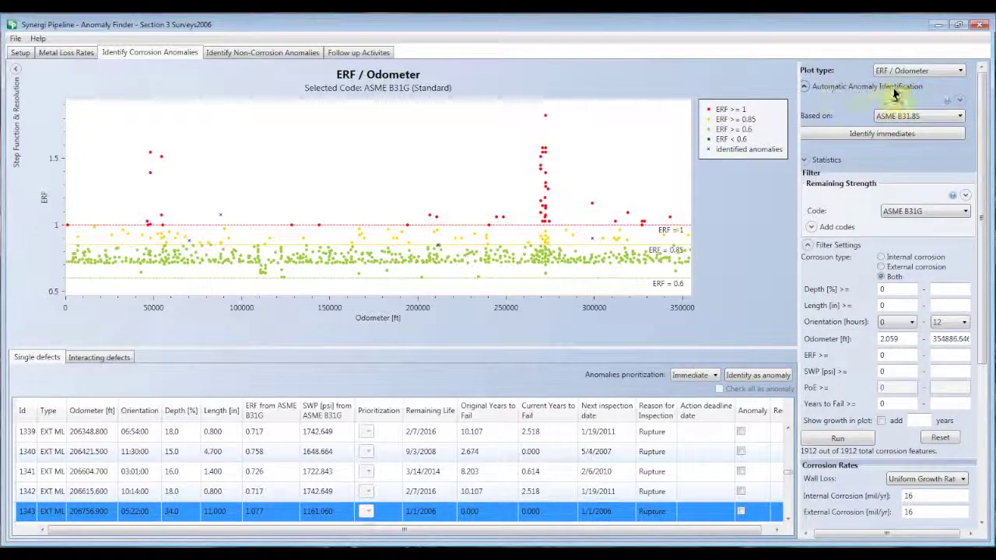
{"action": "left_click", "coordinate": [958, 118]}
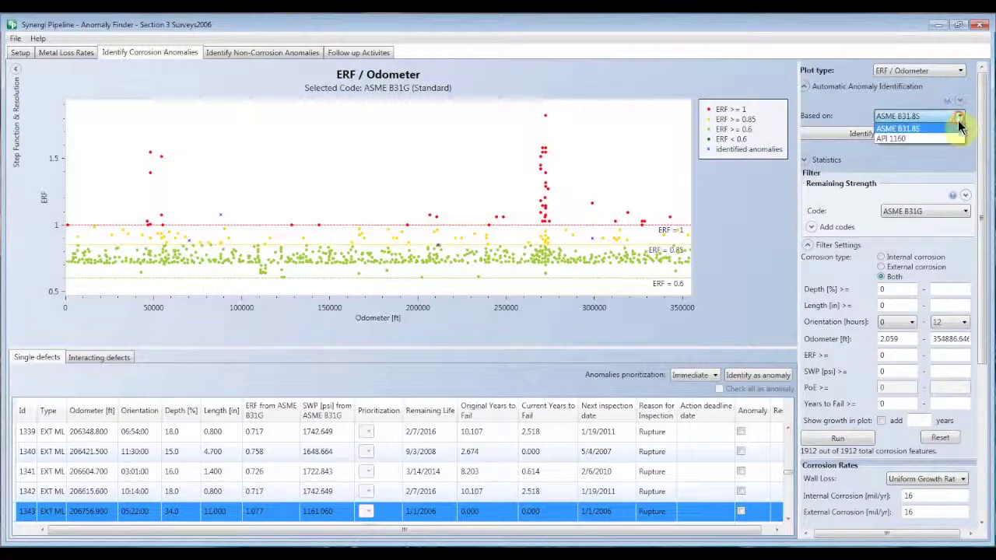
{"action": "left_click", "coordinate": [963, 150]}
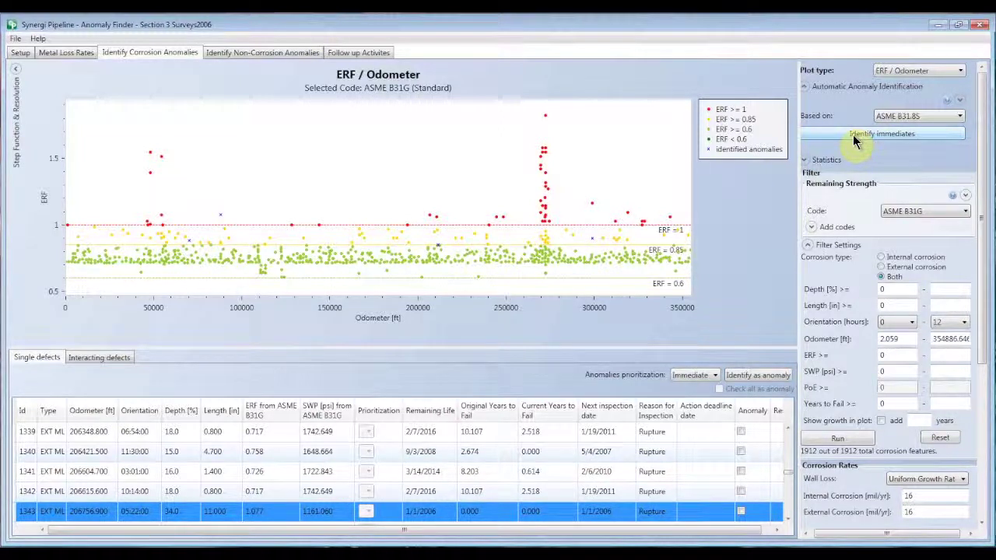
{"action": "left_click", "coordinate": [959, 101]}
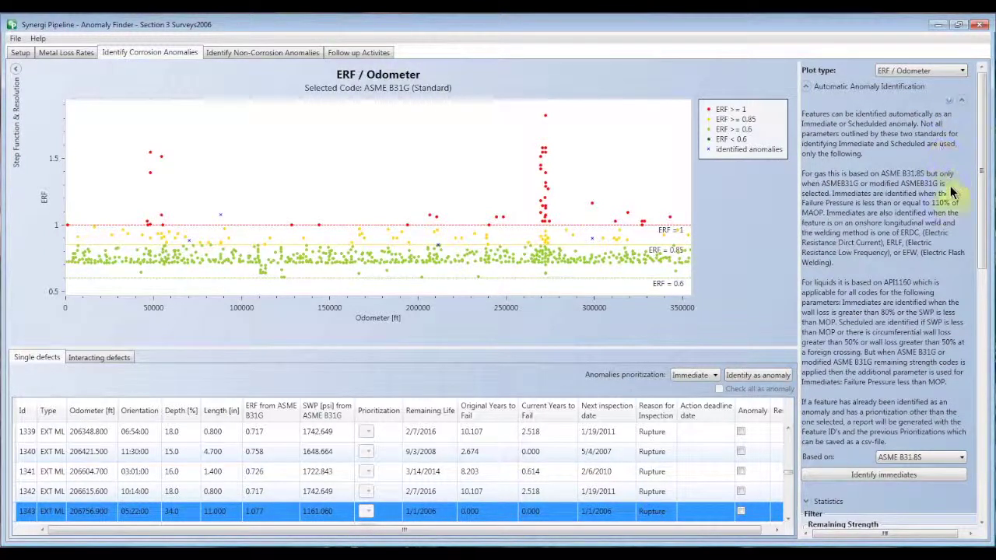
{"action": "left_click", "coordinate": [925, 388]}
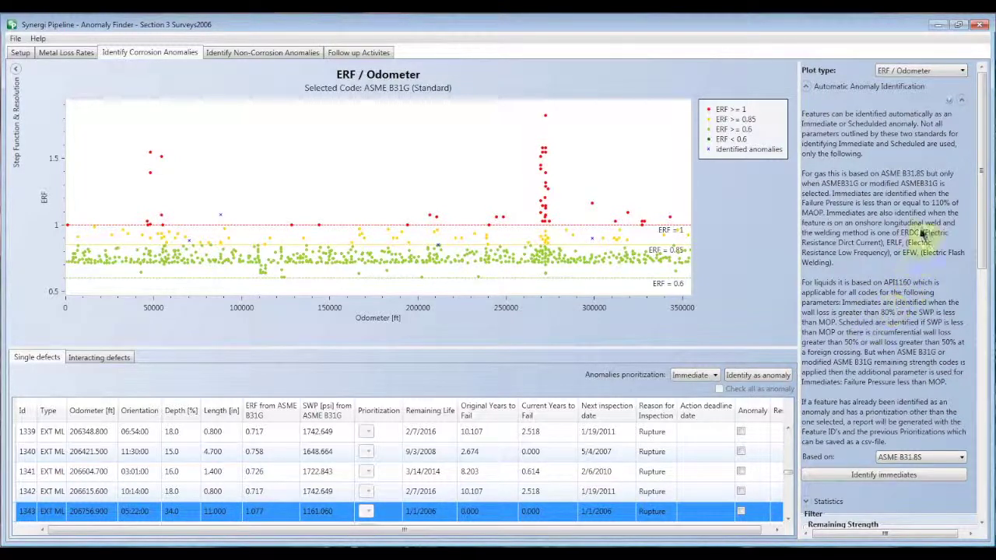
{"action": "left_click", "coordinate": [949, 101]}
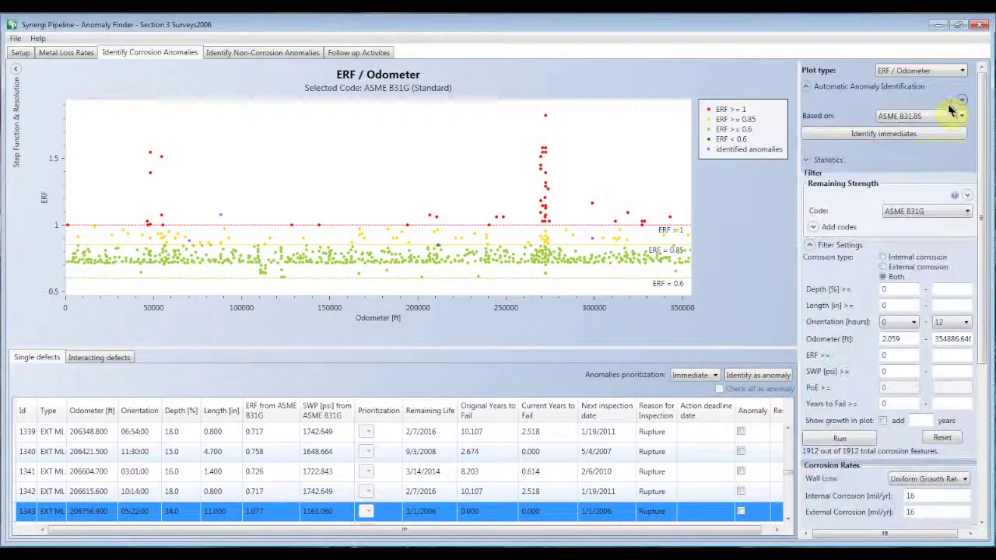
{"action": "left_click", "coordinate": [807, 88]}
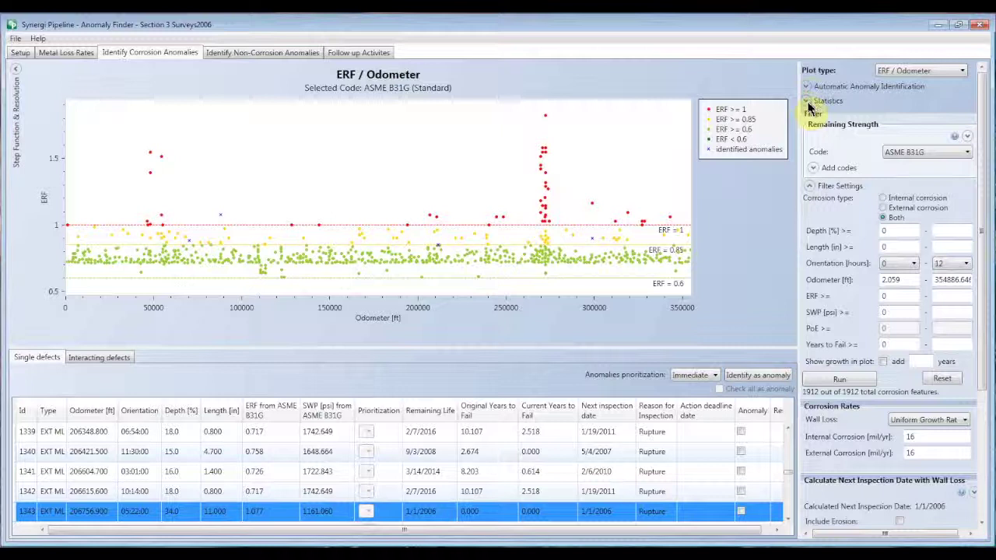
{"action": "left_click", "coordinate": [807, 102]}
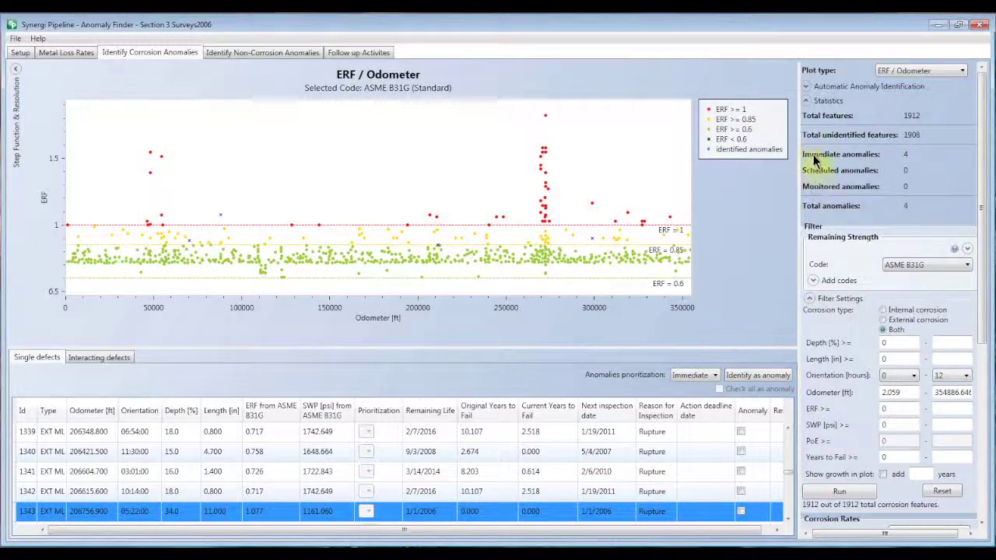
{"action": "left_click", "coordinate": [806, 106]}
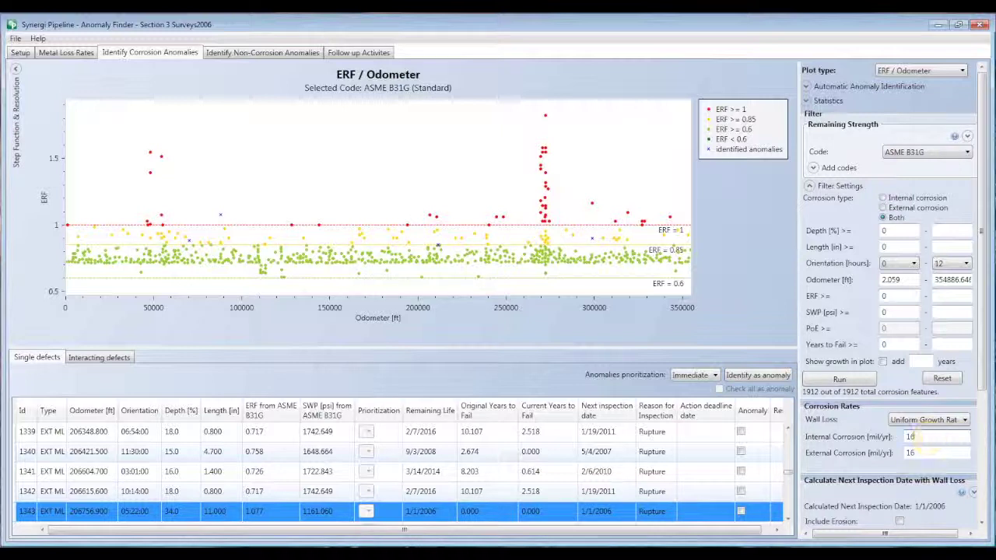
Set the uniform internal and external corrosion growth rates to 4 mil/yr each
{"action": "type", "text": "4"}
{"action": "key", "text": "Tab"}
{"action": "left_click", "coordinate": [926, 452]}
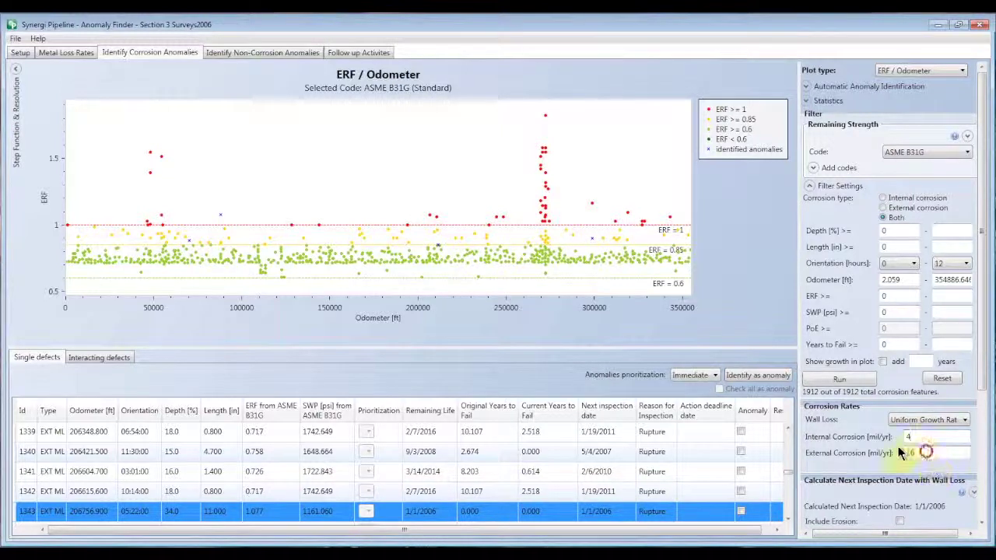
{"action": "type", "text": "4"}
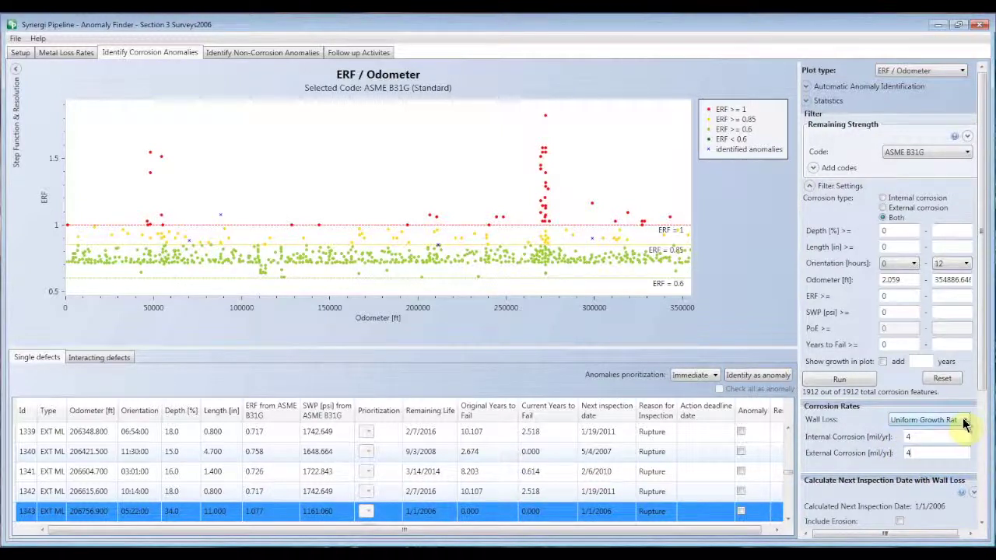
Switch the wall loss method to Use profile, with Int Corr for internal corrosion and Demo111 for external corrosion
{"action": "left_click", "coordinate": [965, 421]}
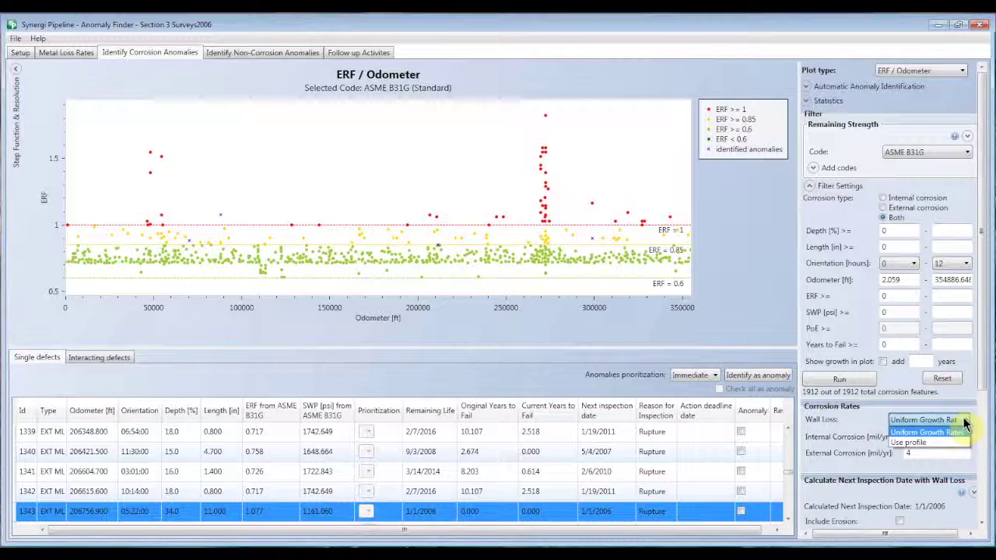
{"action": "left_click", "coordinate": [963, 445]}
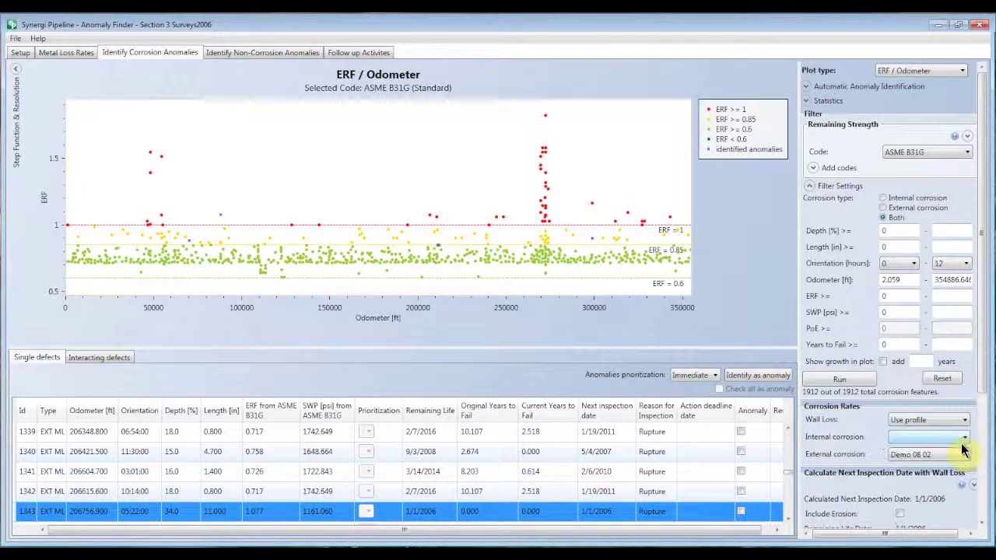
{"action": "left_click", "coordinate": [964, 438]}
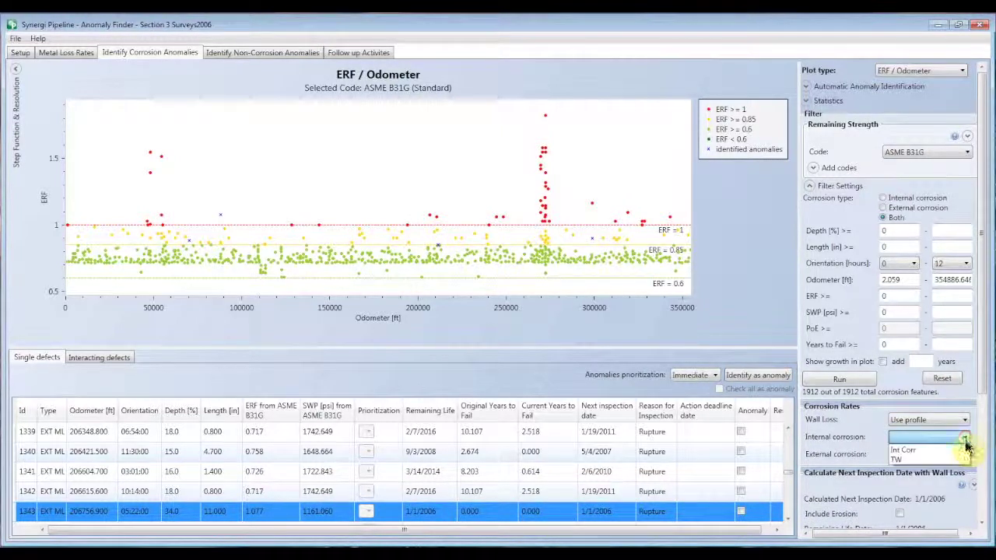
{"action": "left_click", "coordinate": [963, 449]}
{"action": "left_click", "coordinate": [963, 454]}
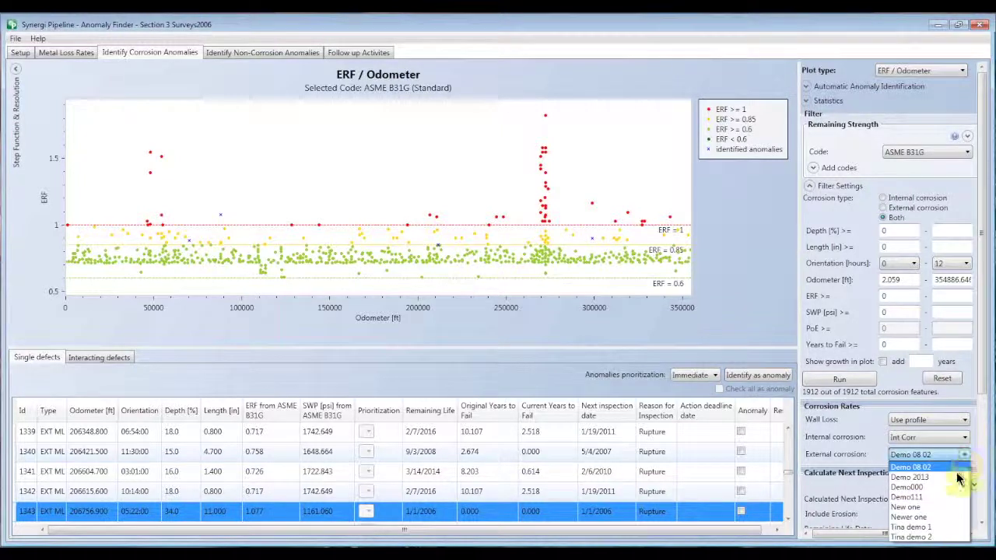
{"action": "left_click", "coordinate": [949, 504]}
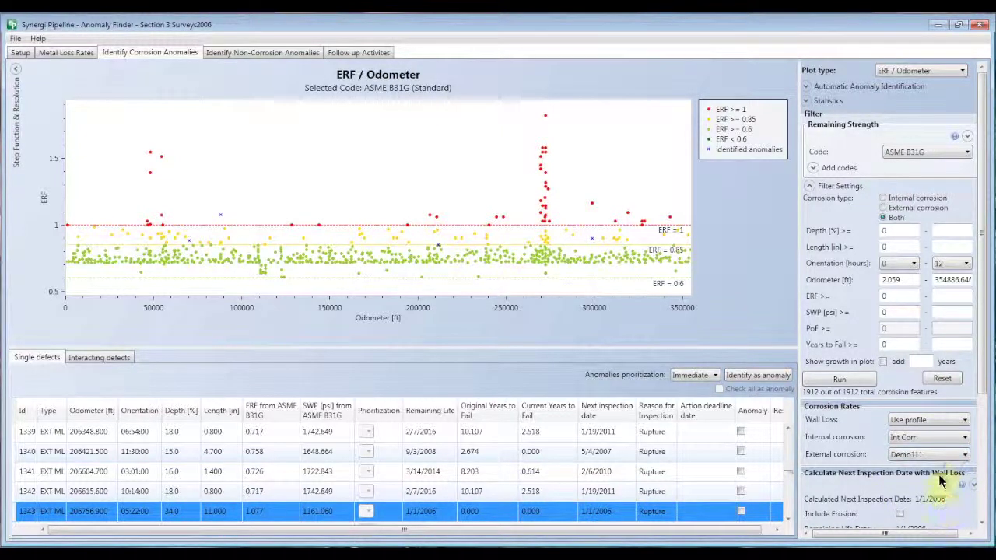
Switch the wall loss method to Uniform Growth Rates and review the settings for calculating the next inspection date
{"action": "left_click", "coordinate": [964, 421]}
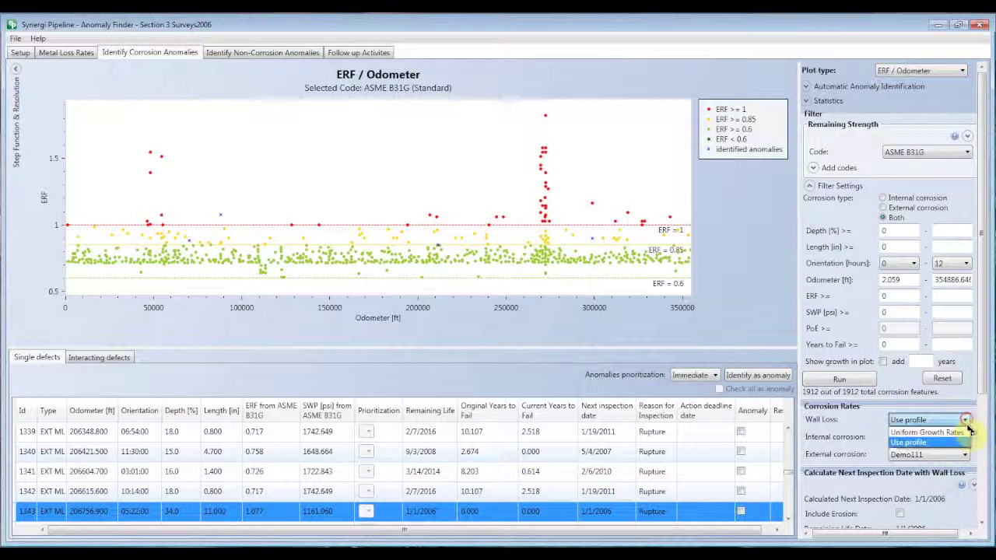
{"action": "left_click", "coordinate": [963, 432]}
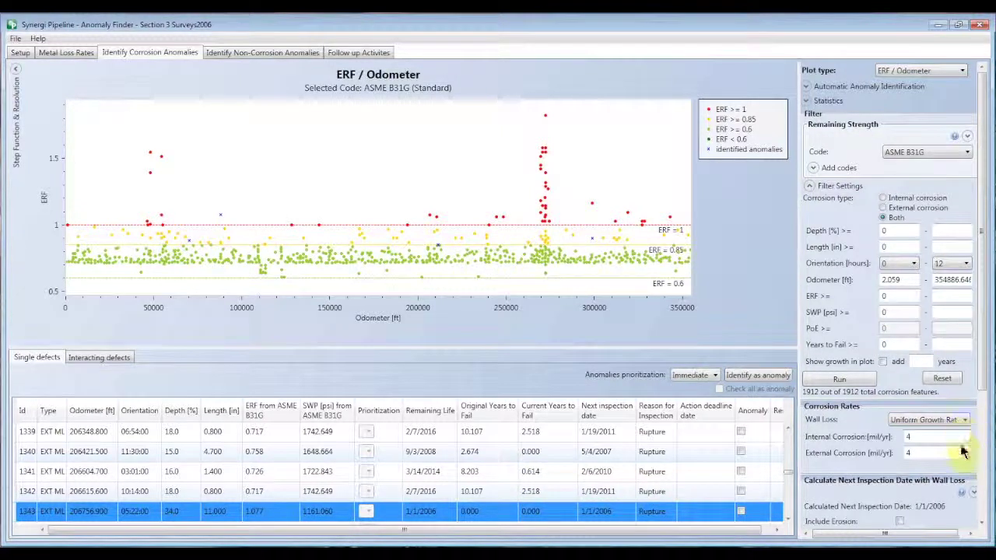
{"action": "scroll", "coordinate": [987, 527], "scroll_direction": "down", "scroll_amount": 3}
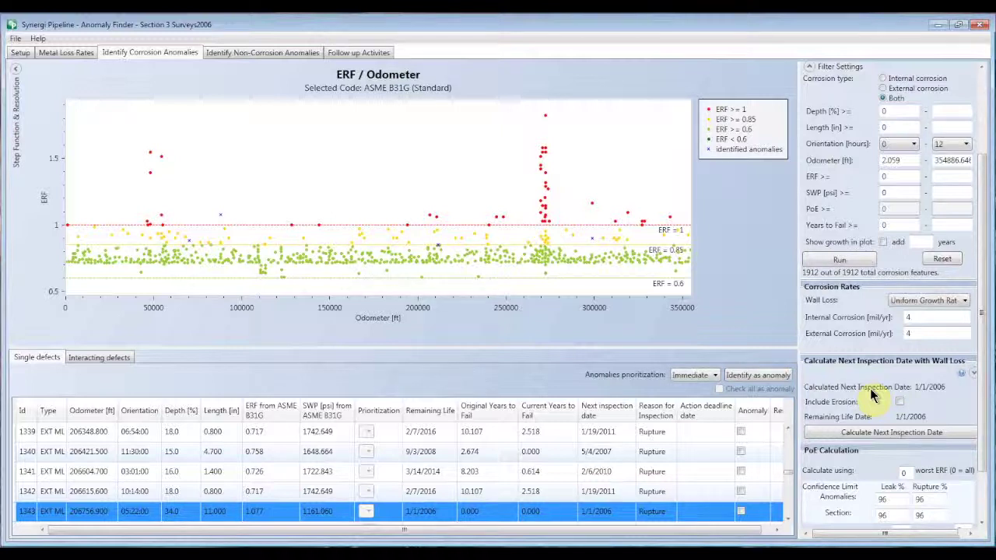
{"action": "scroll", "coordinate": [988, 420], "scroll_direction": "down", "scroll_amount": 1}
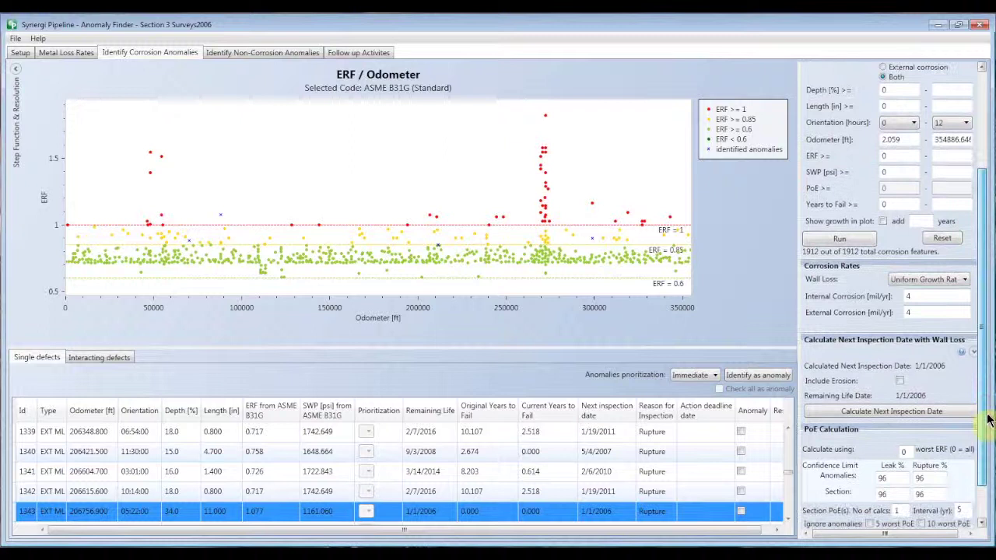
Set the rupture confidence limit of the PoE calculation to 97% for both the anomalies and the section
{"action": "scroll", "coordinate": [988, 420], "scroll_direction": "down", "scroll_amount": 2}
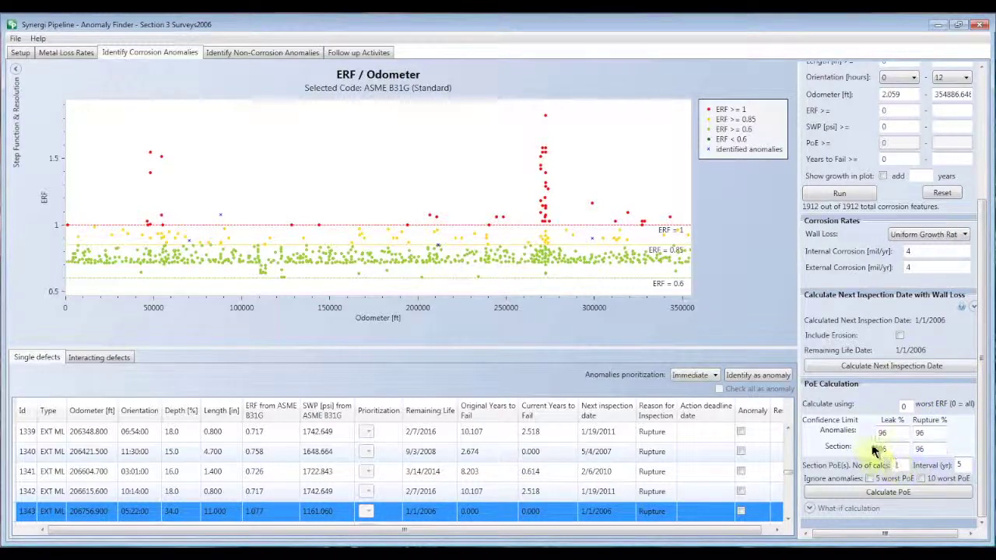
{"action": "mouse_move", "coordinate": [853, 433]}
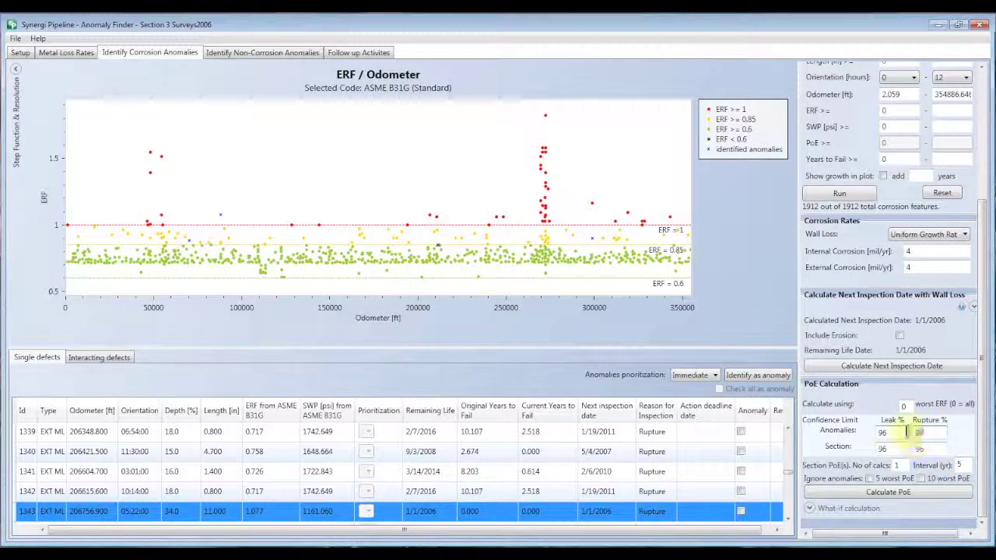
{"action": "type", "text": "97"}
{"action": "left_click_drag", "start_coordinate": [925, 449], "coordinate": [904, 449]}
{"action": "type", "text": "97"}
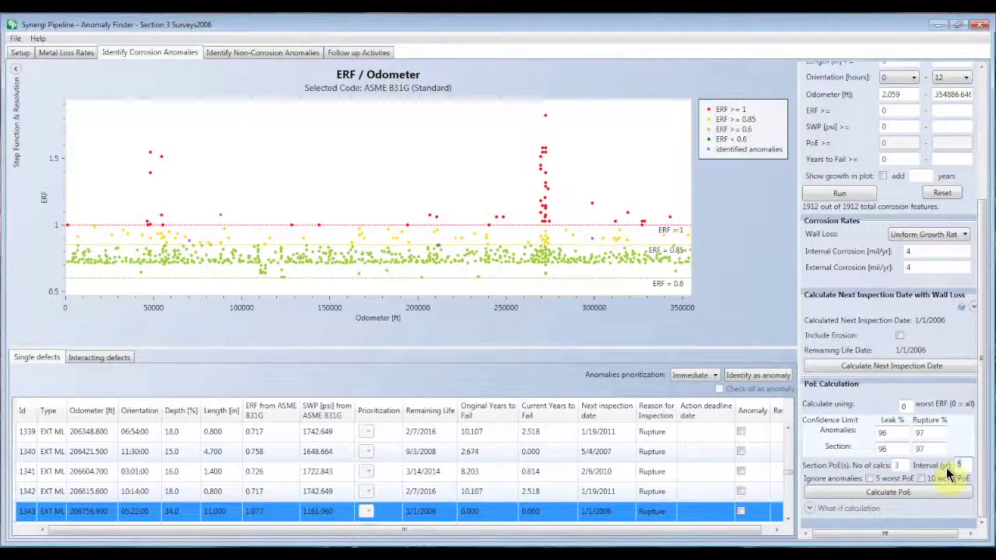
Calculate the section PoE with 3 calculations at a 1-year interval and view the yearly results
{"action": "type", "text": "1"}
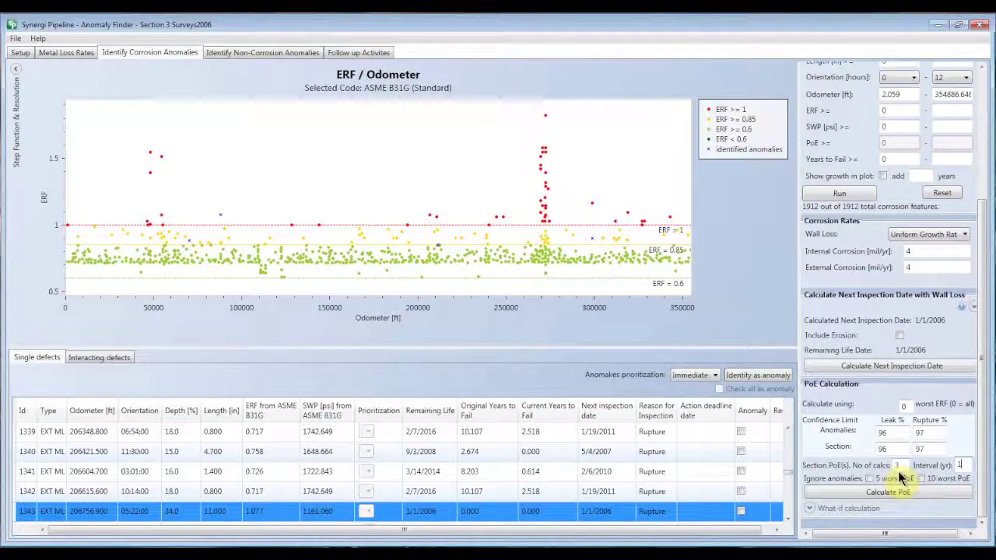
{"action": "left_click", "coordinate": [905, 480]}
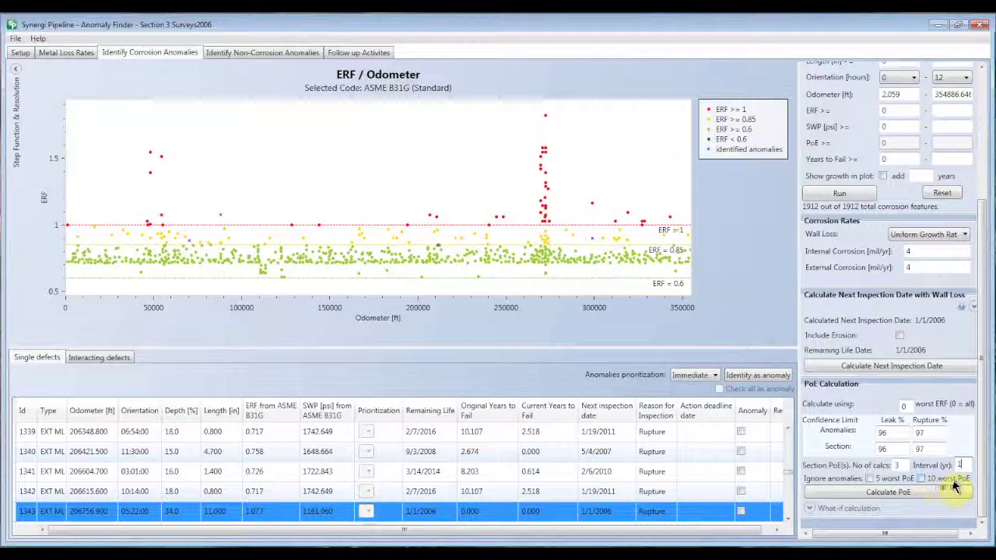
{"action": "left_click", "coordinate": [902, 492]}
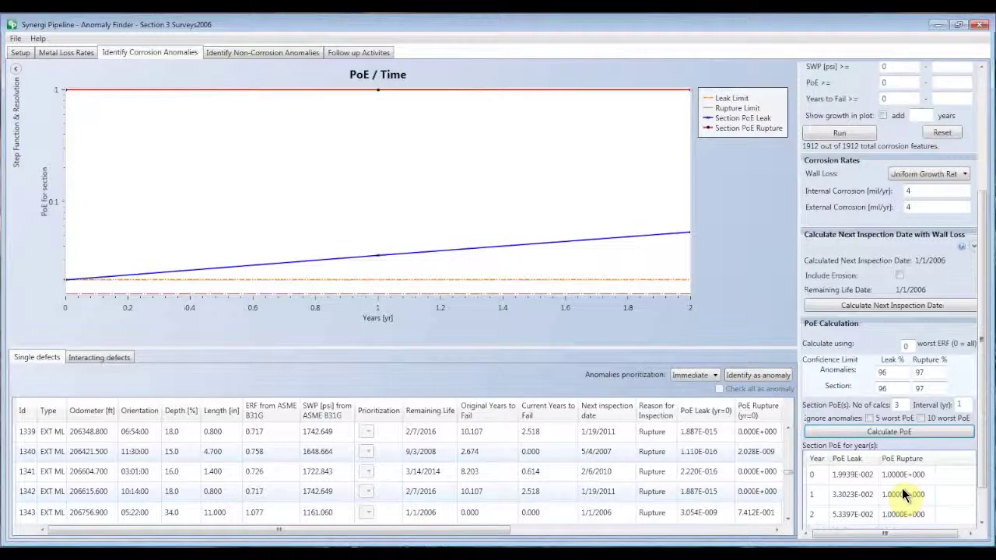
{"action": "left_click", "coordinate": [979, 485]}
{"action": "left_click_drag", "start_coordinate": [980, 485], "coordinate": [979, 510]}
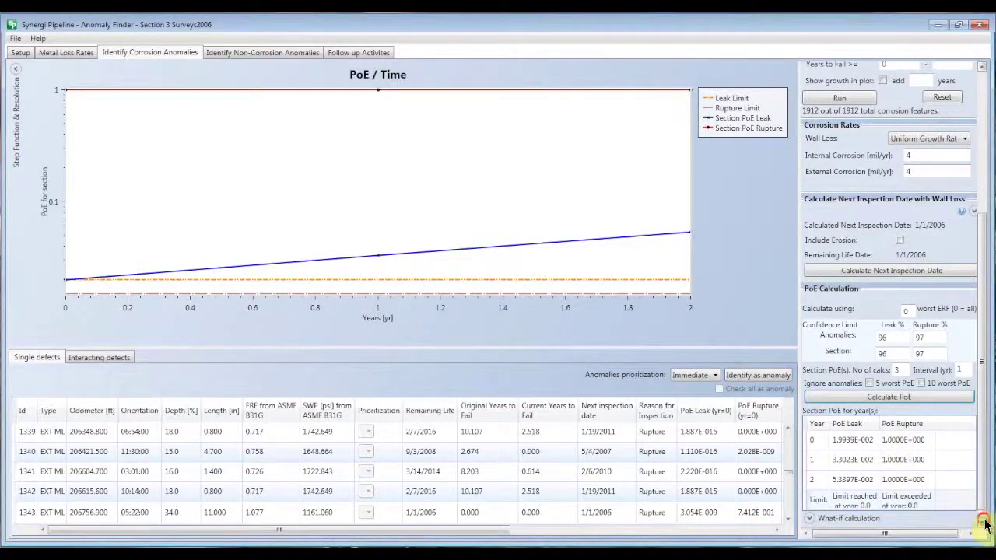
{"action": "left_click", "coordinate": [983, 522]}
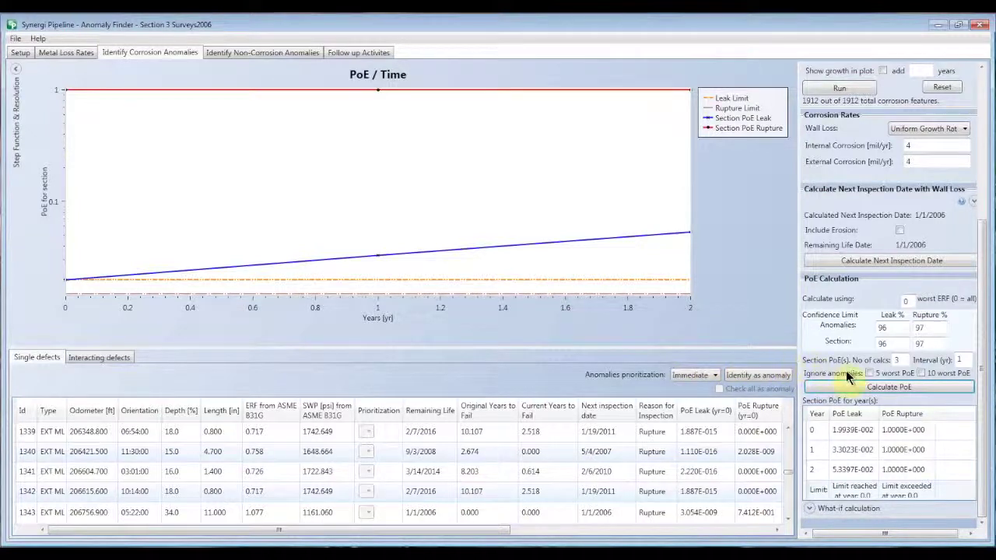
Recalculate the PoE ignoring the 10 worst PoE anomalies and view the leak and rupture results with those removed
{"action": "left_click", "coordinate": [921, 373]}
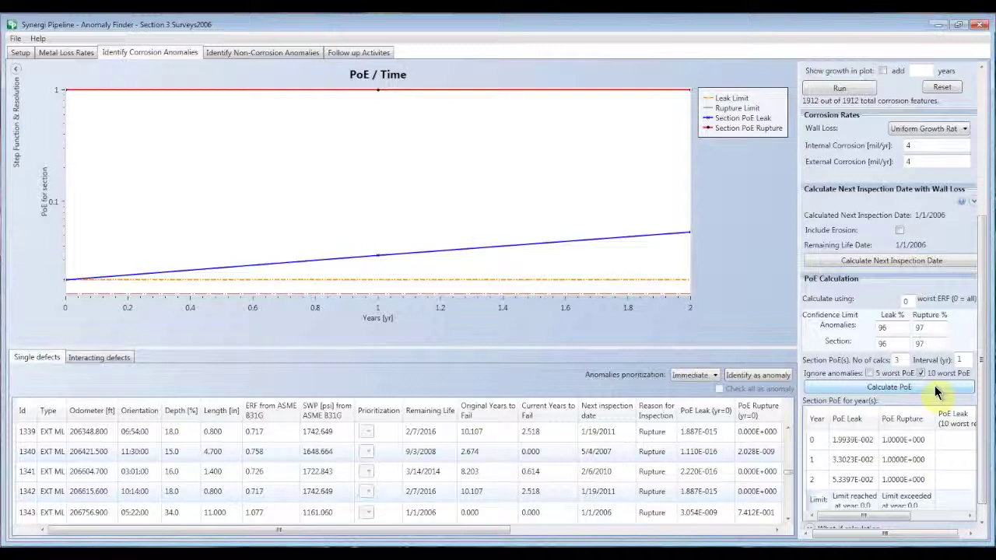
{"action": "left_click", "coordinate": [935, 388]}
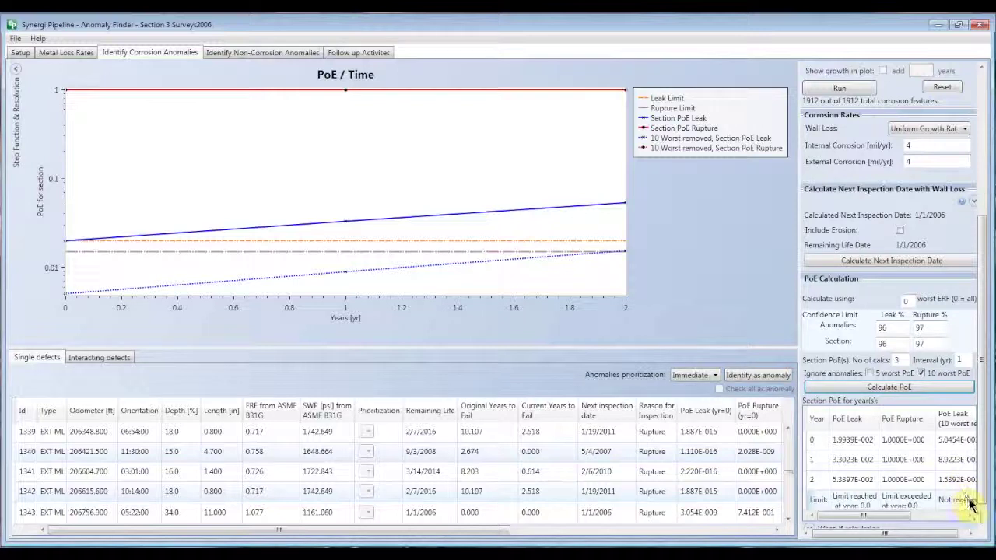
{"action": "left_click", "coordinate": [982, 524]}
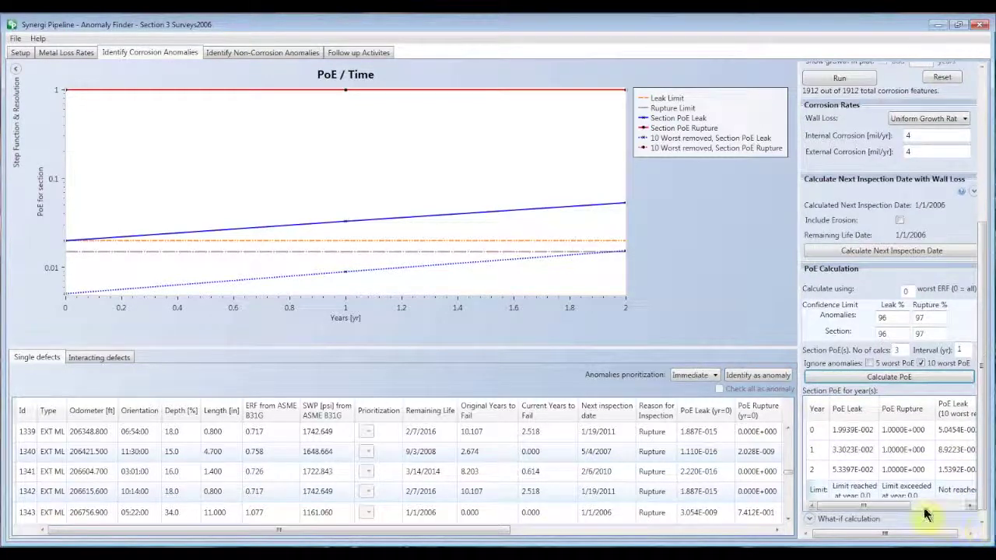
{"action": "left_click_drag", "start_coordinate": [900, 507], "coordinate": [959, 506]}
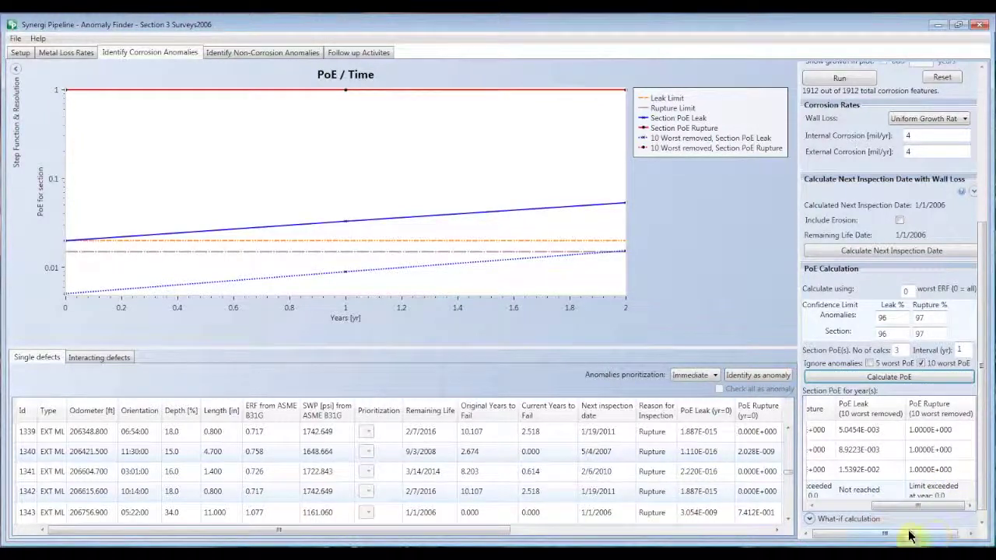
Examine the what-if calculation options and the list of anomalies to mitigate at each year
{"action": "left_click", "coordinate": [811, 519]}
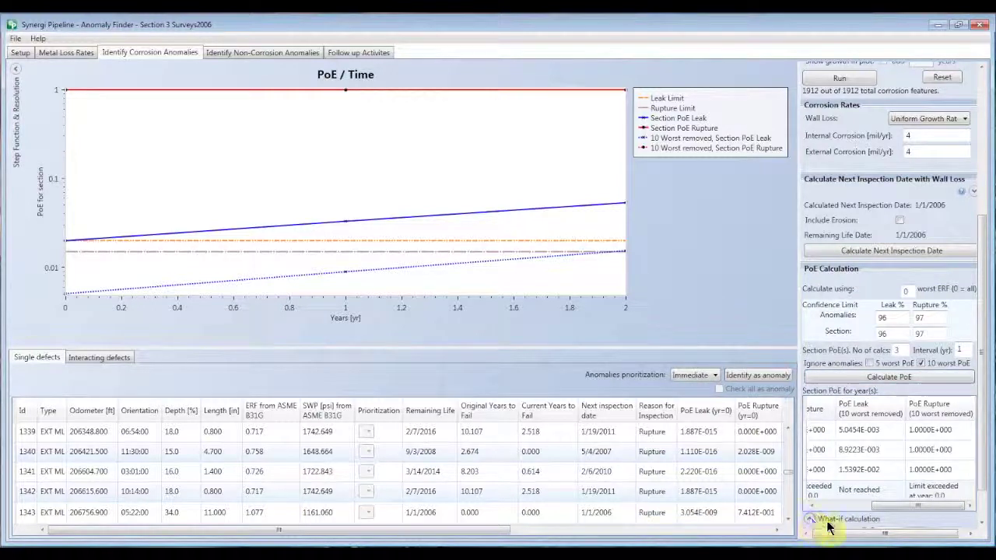
{"action": "left_click", "coordinate": [981, 523]}
{"action": "left_click", "coordinate": [981, 524]}
{"action": "left_click", "coordinate": [982, 527]}
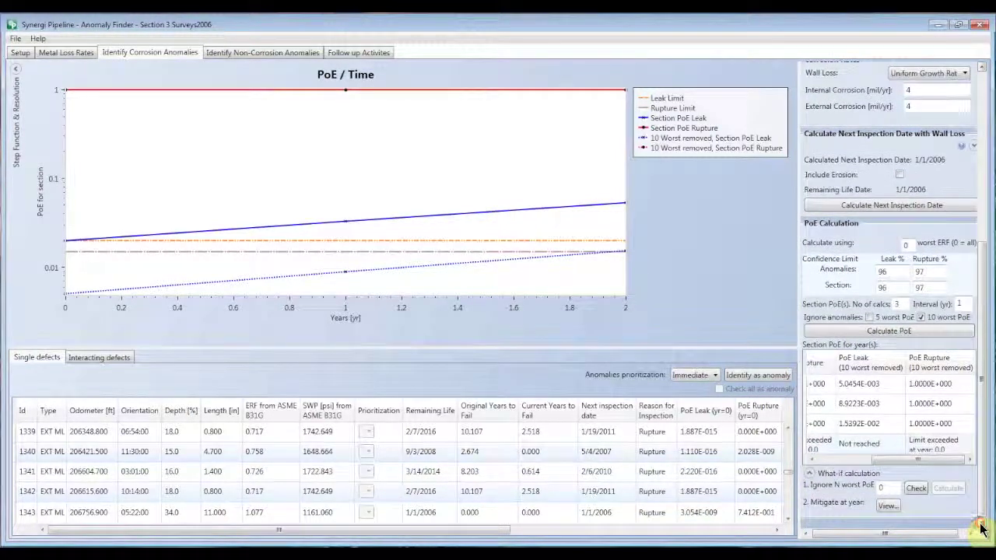
{"action": "left_click", "coordinate": [887, 489]}
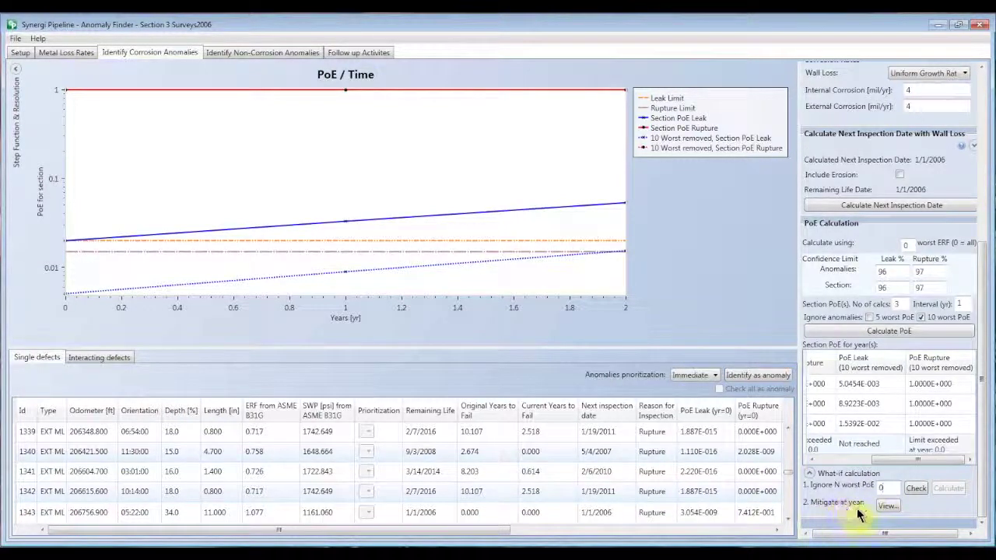
{"action": "left_click", "coordinate": [887, 506]}
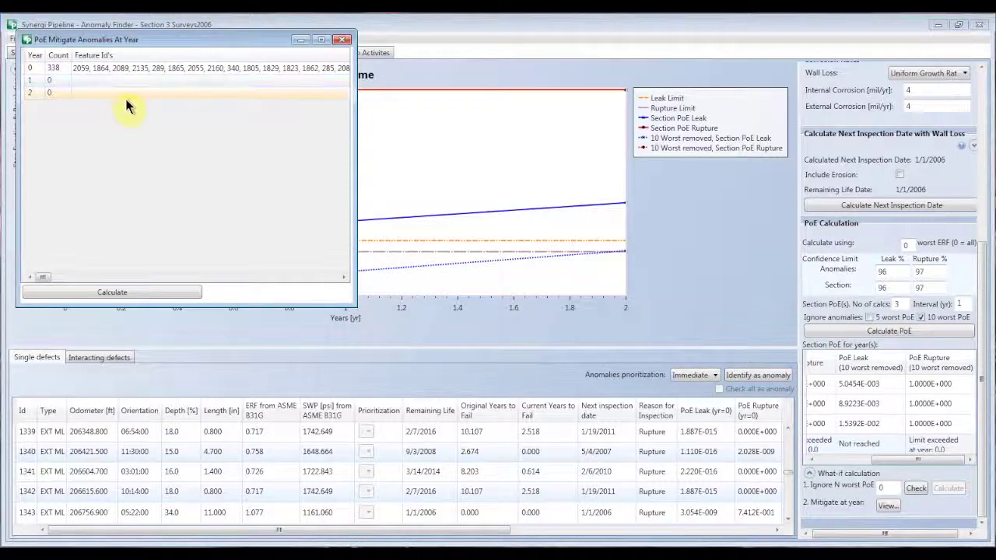
{"action": "left_click", "coordinate": [343, 39]}
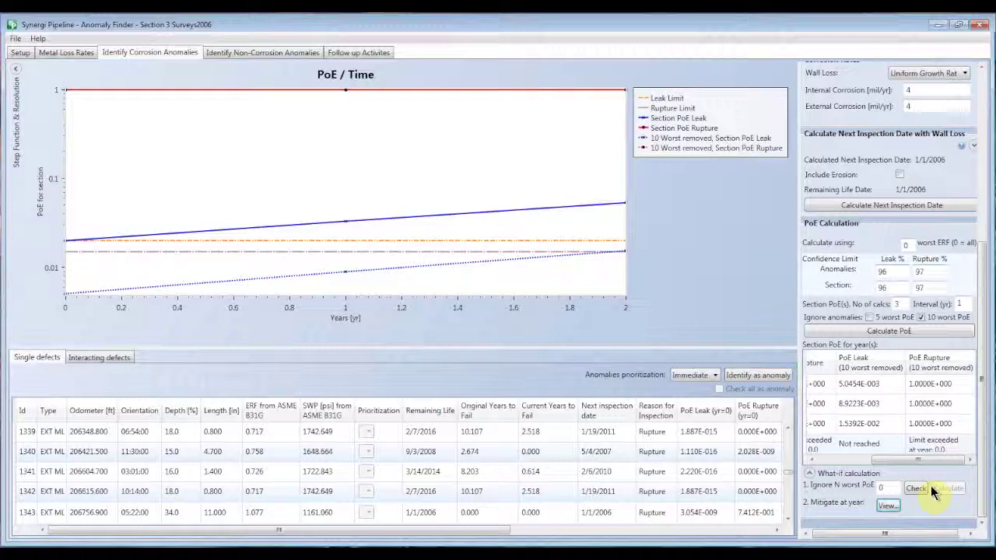
Return to the plot settings and review the available plot types, keeping the PoE / Time plot
{"action": "left_click", "coordinate": [984, 488]}
{"action": "left_click_drag", "start_coordinate": [984, 489], "coordinate": [987, 381]}
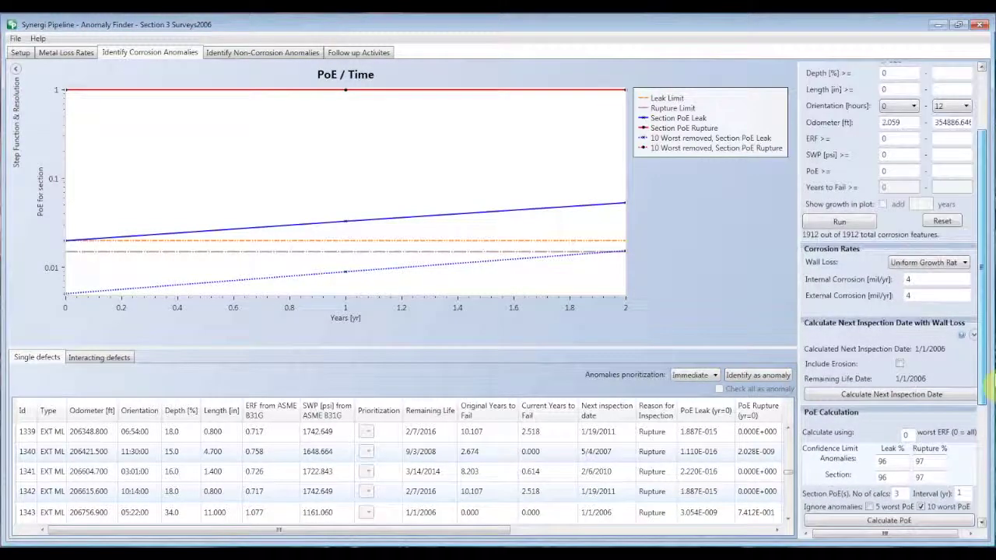
{"action": "left_click_drag", "start_coordinate": [981, 206], "coordinate": [985, 135]}
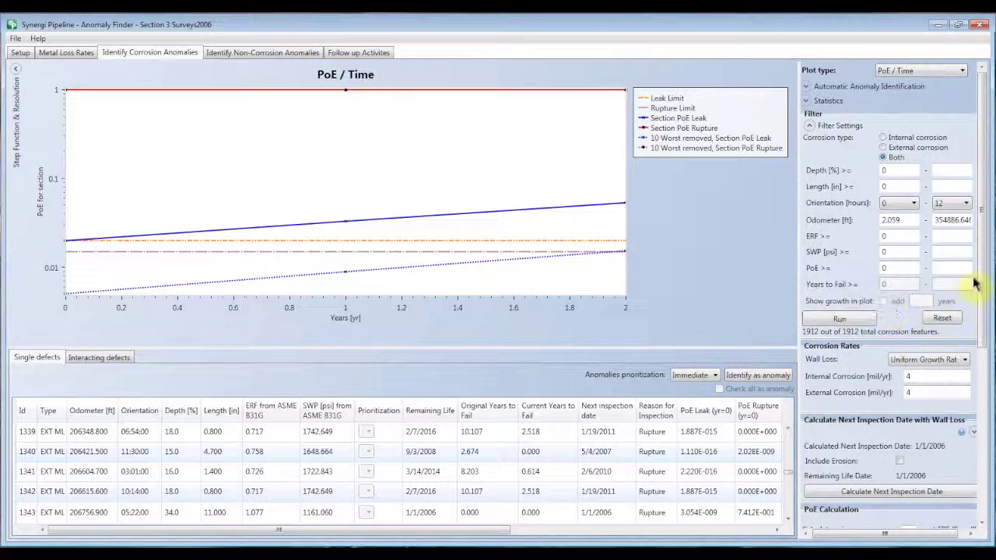
{"action": "left_click", "coordinate": [961, 70]}
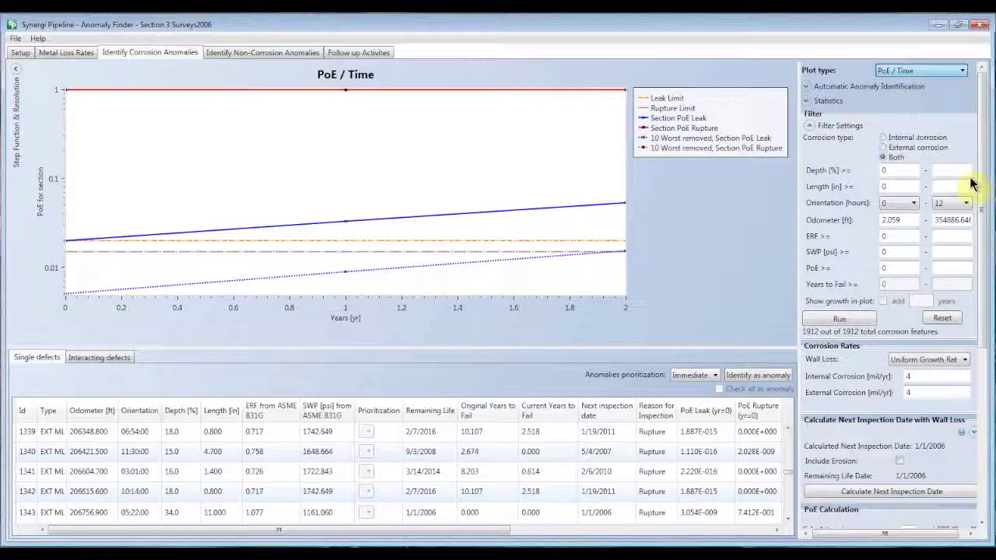
{"action": "left_click", "coordinate": [869, 104]}
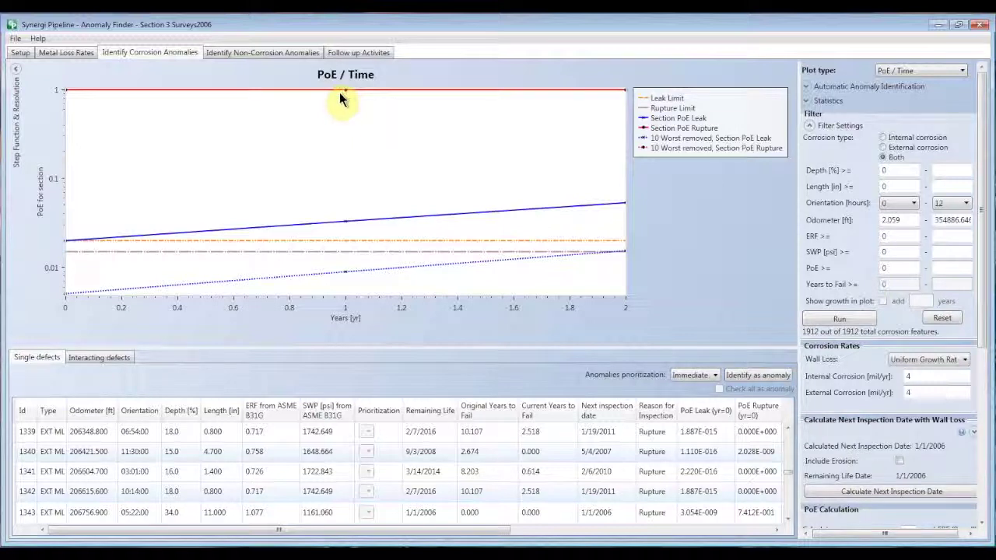
Open the follow-up activities and look at the form for adding a new activity without creating one
{"action": "left_click", "coordinate": [371, 55]}
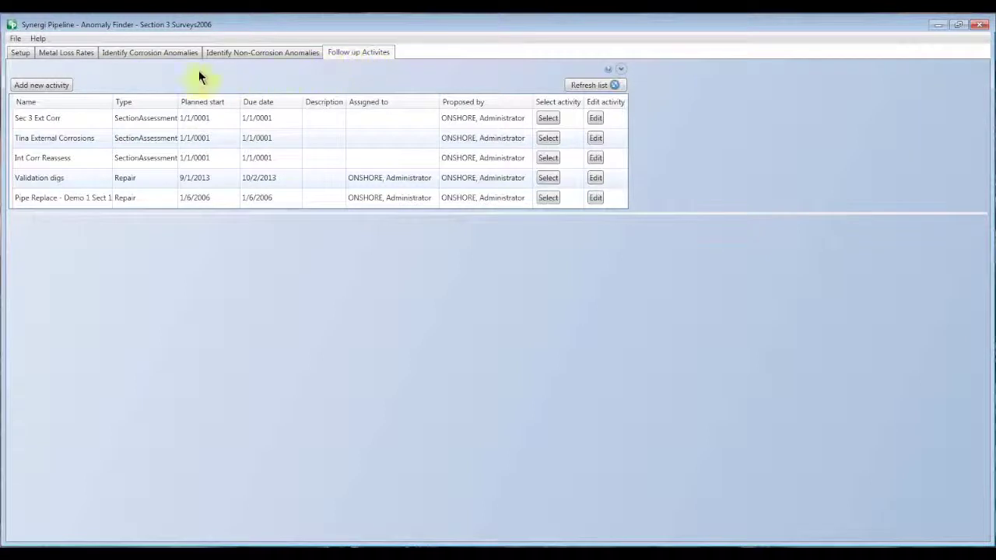
{"action": "left_click", "coordinate": [63, 85]}
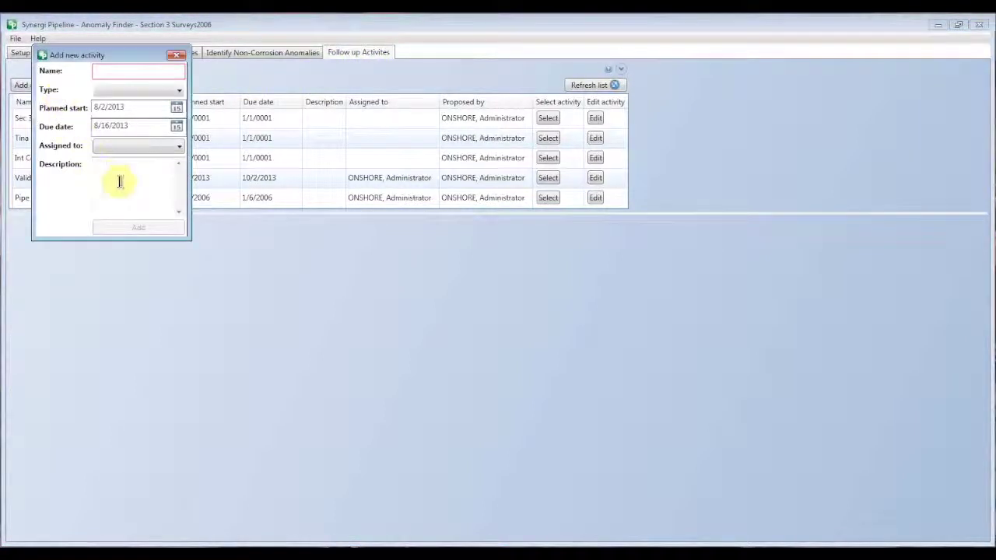
{"action": "left_click", "coordinate": [177, 56]}
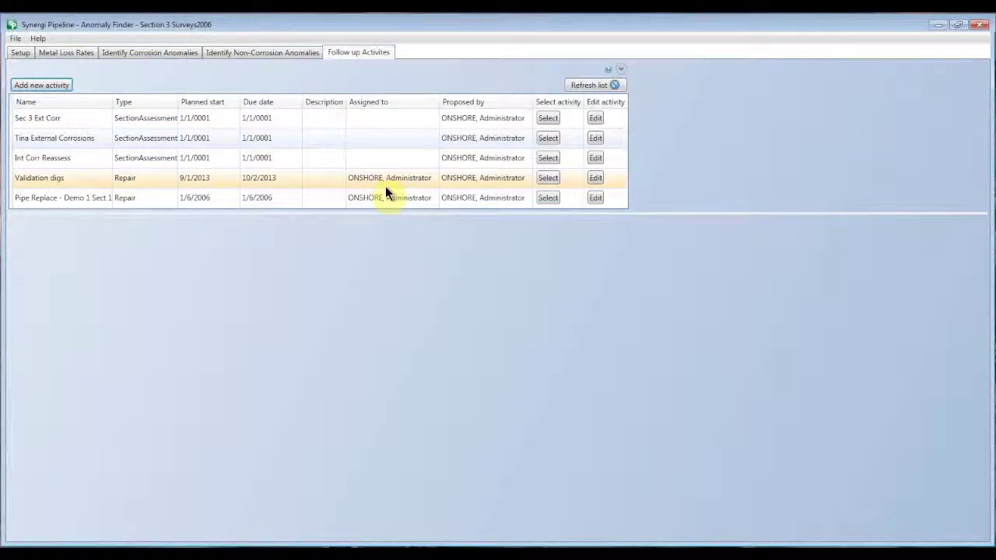
Select the Validation digs activity and mark anomalies 468 and 553 for assignment to it
{"action": "left_click", "coordinate": [546, 178]}
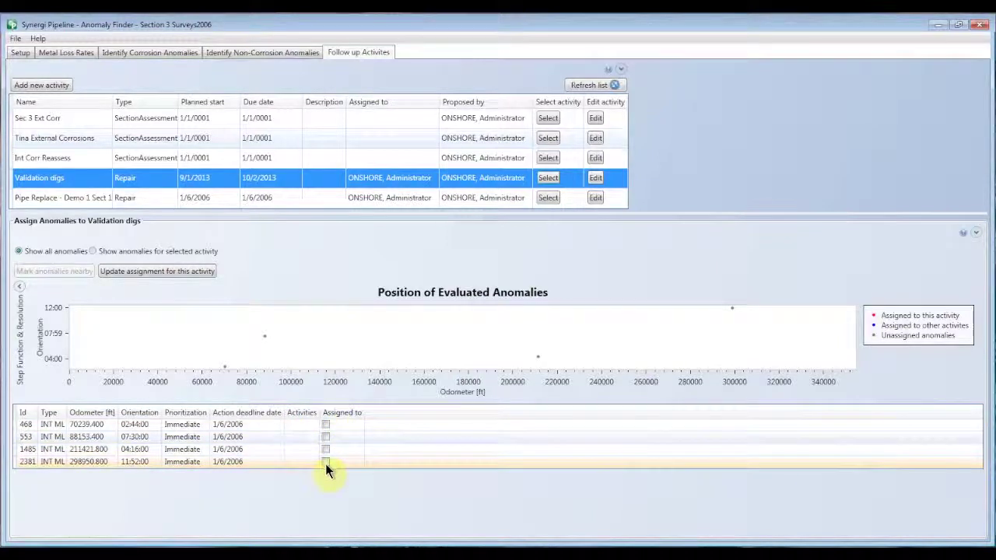
{"action": "left_click", "coordinate": [324, 424]}
{"action": "left_click", "coordinate": [325, 424]}
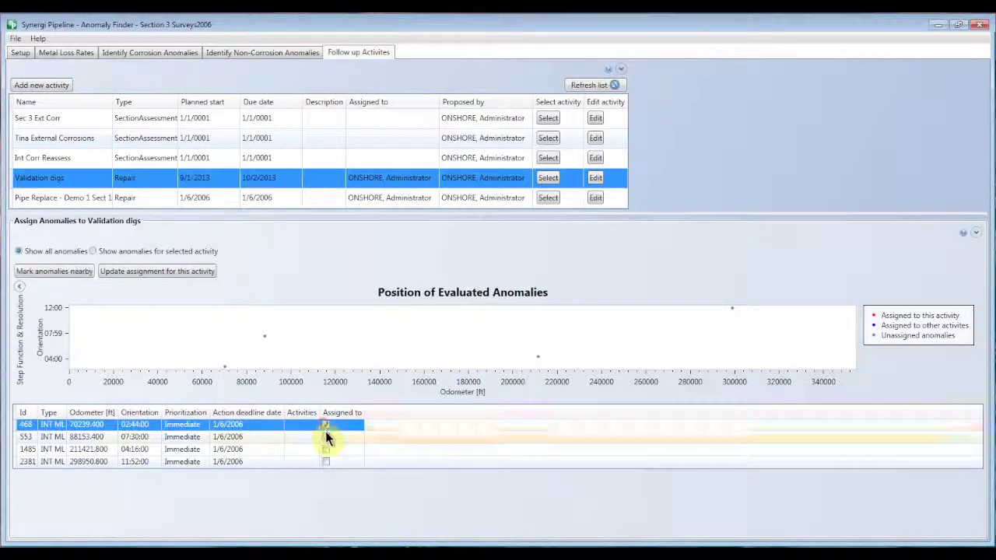
{"action": "left_click", "coordinate": [323, 436]}
{"action": "left_click", "coordinate": [323, 436]}
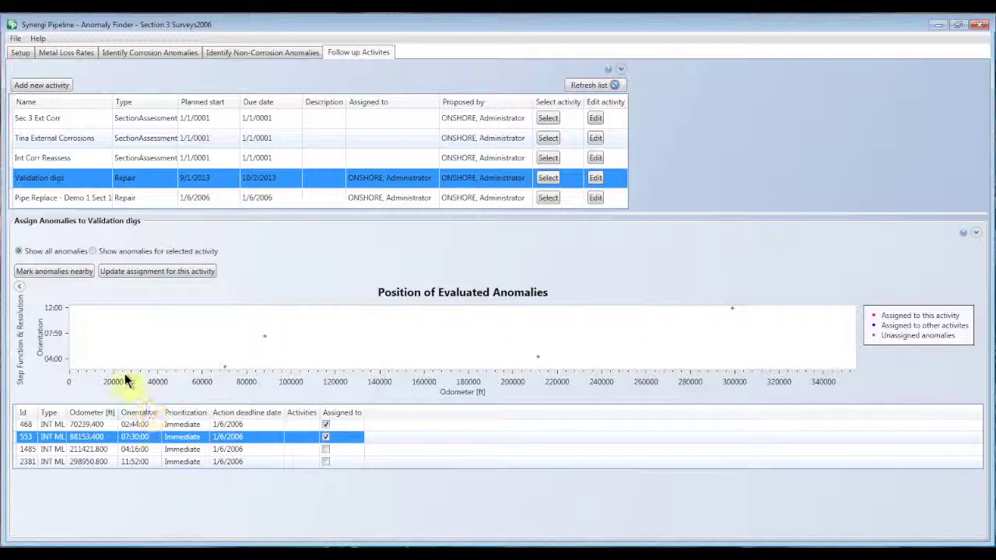
Look at the range and scope options for marking nearby anomalies, leaving them unapplied
{"action": "left_click", "coordinate": [68, 268]}
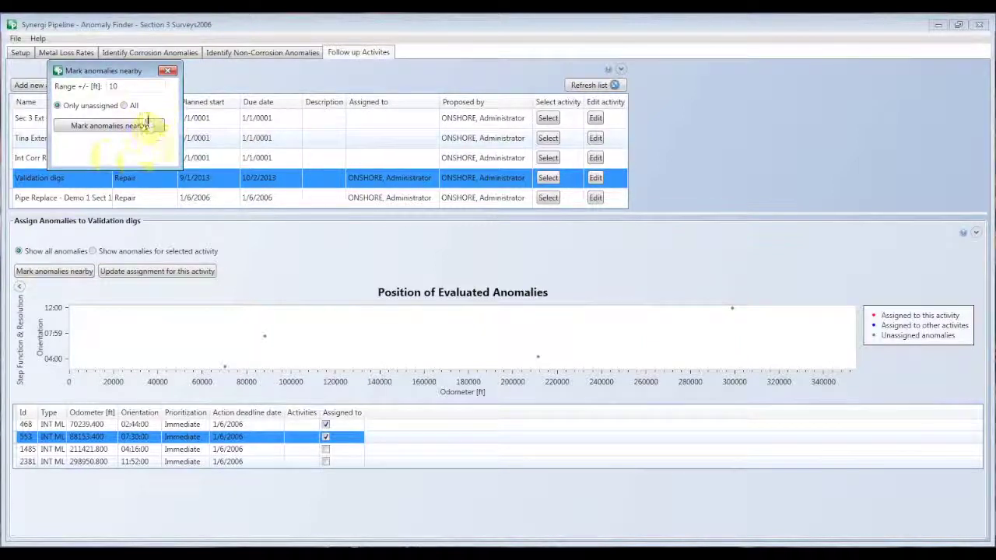
{"action": "left_click", "coordinate": [167, 72]}
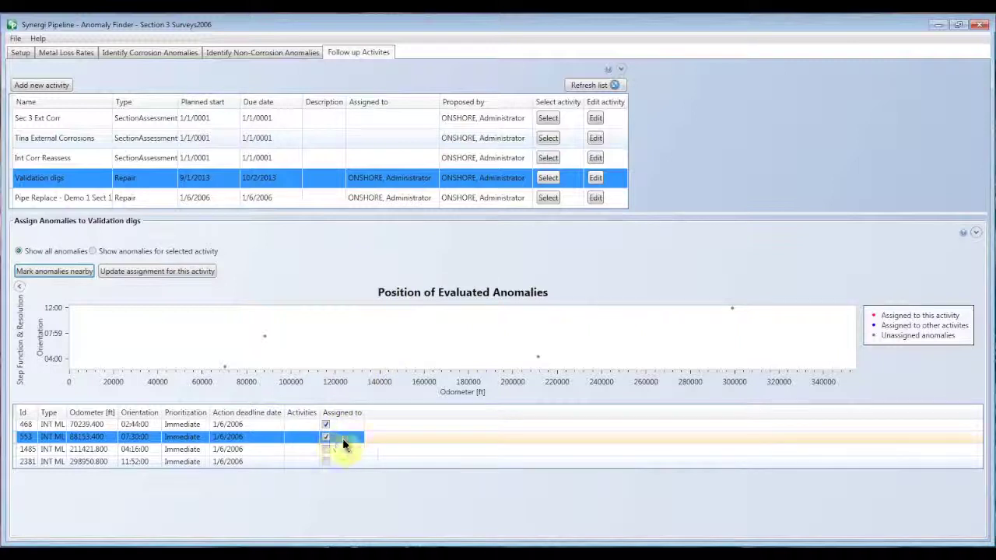
Update the anomaly assignment of the Validation digs activity and decline changing its due date to 1/6/2006
{"action": "left_click", "coordinate": [549, 178]}
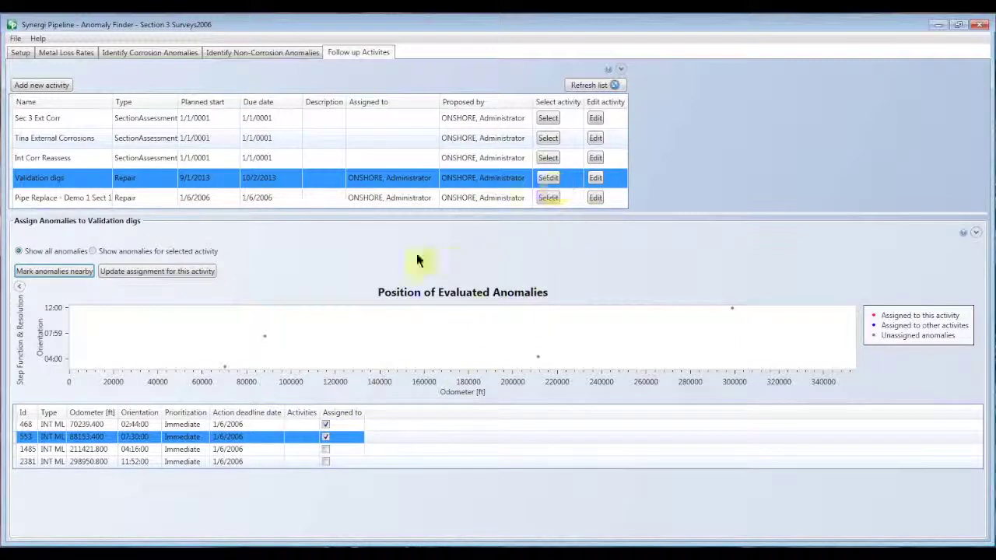
{"action": "left_click", "coordinate": [164, 273]}
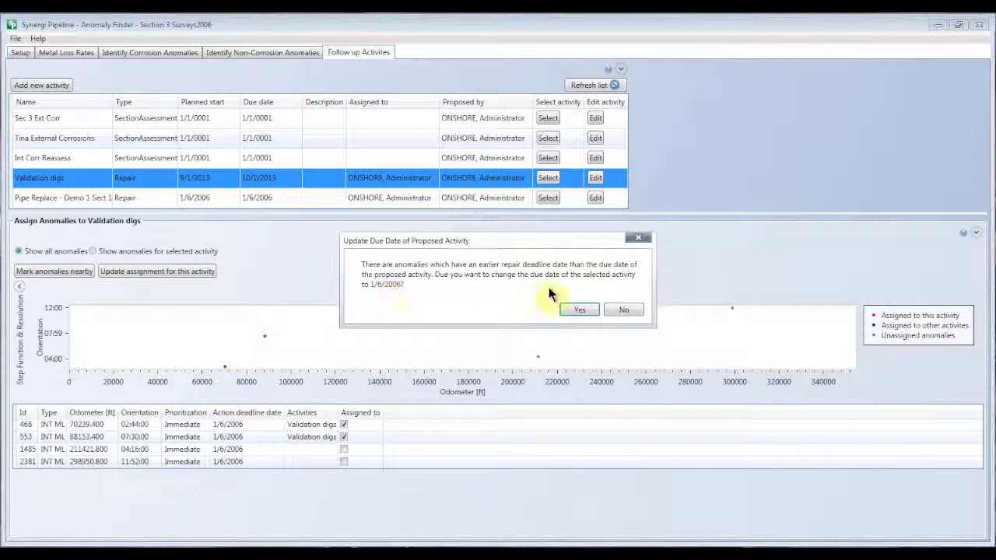
{"action": "left_click", "coordinate": [634, 309]}
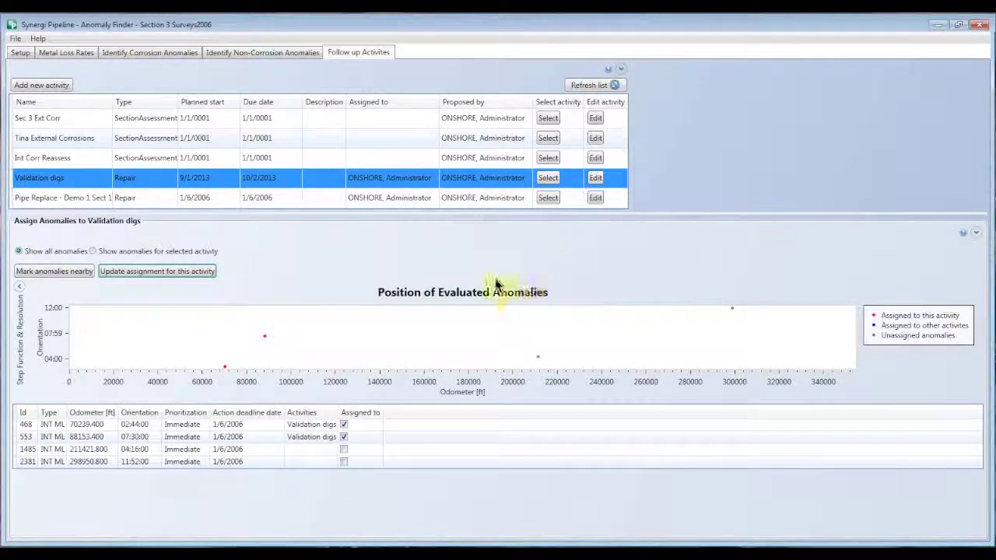